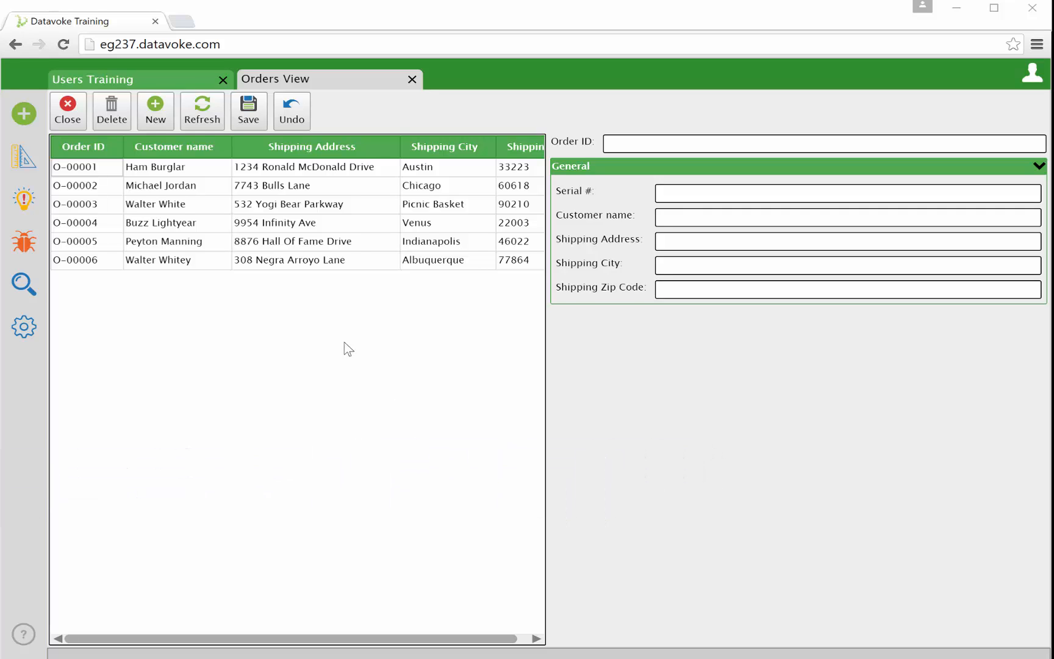
Step: Switch Orders View to design mode, add a new action after Undo in its action bar, and open it for editing
left_click(24, 157)
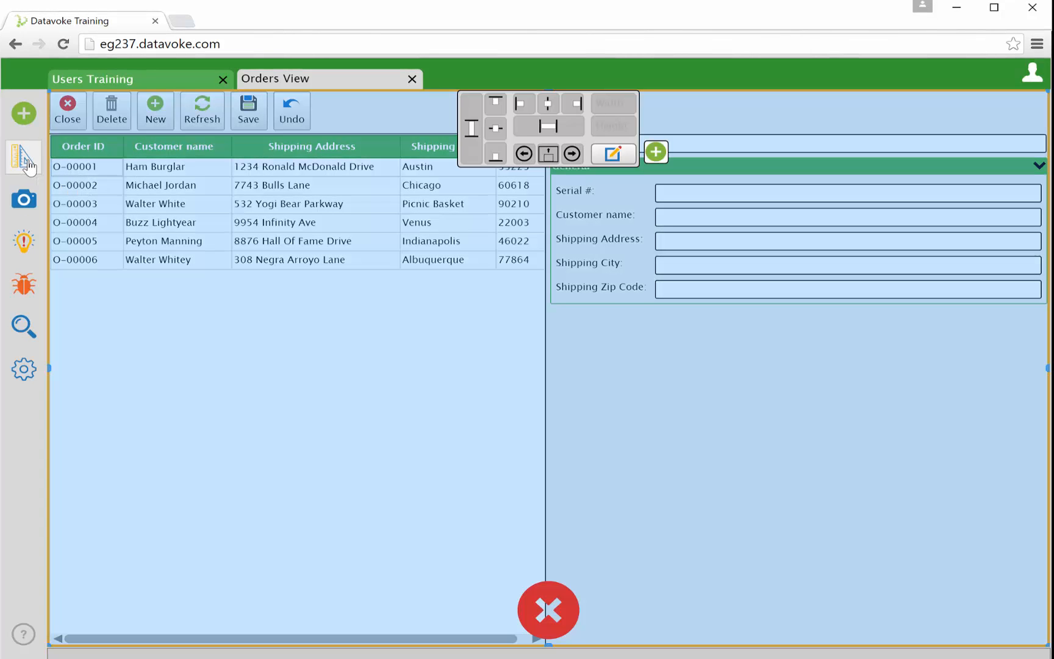
left_click(656, 152)
mouse_move(694, 349)
left_mouse_down()
mouse_move(496, 272)
mouse_move(314, 116)
left_mouse_up()
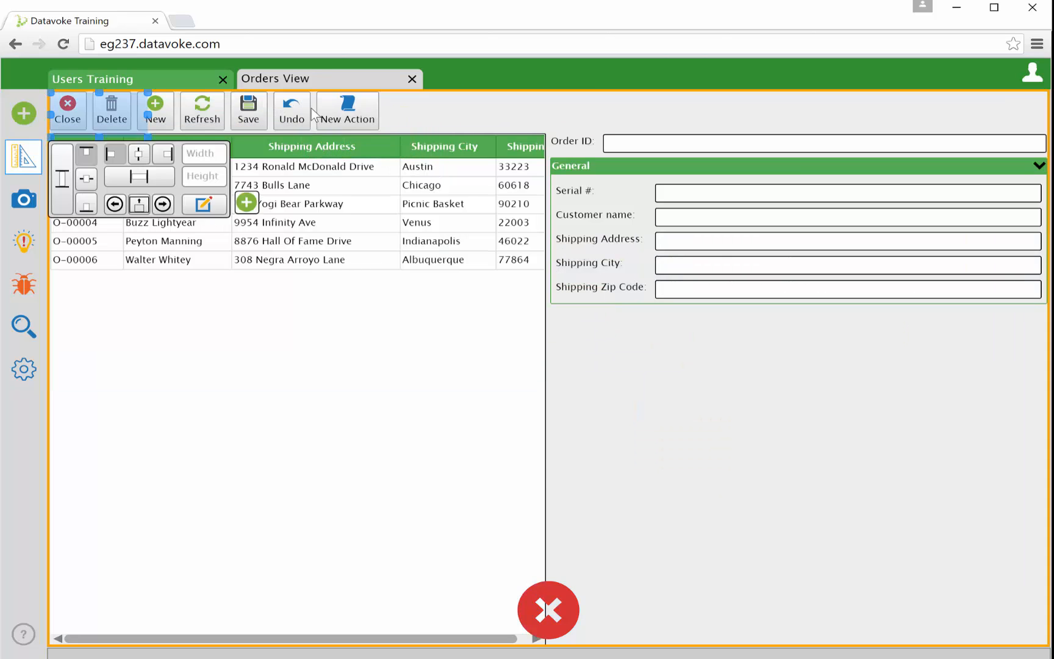
left_click(410, 200)
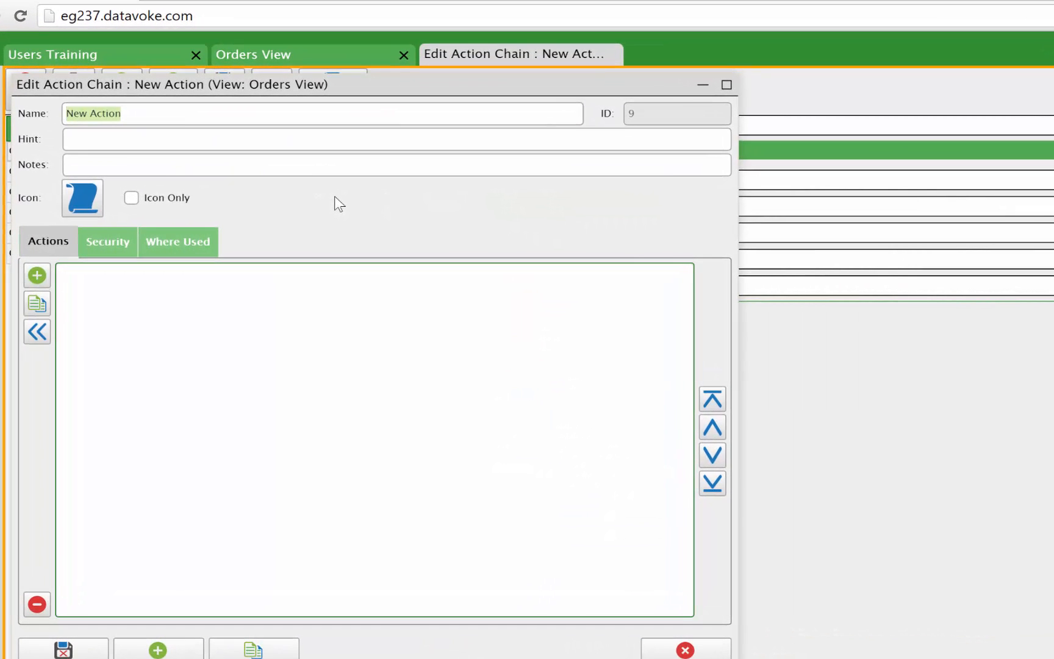
Step: Name the new action chain "Import" and give it the hint "Import new records"
type("Import")
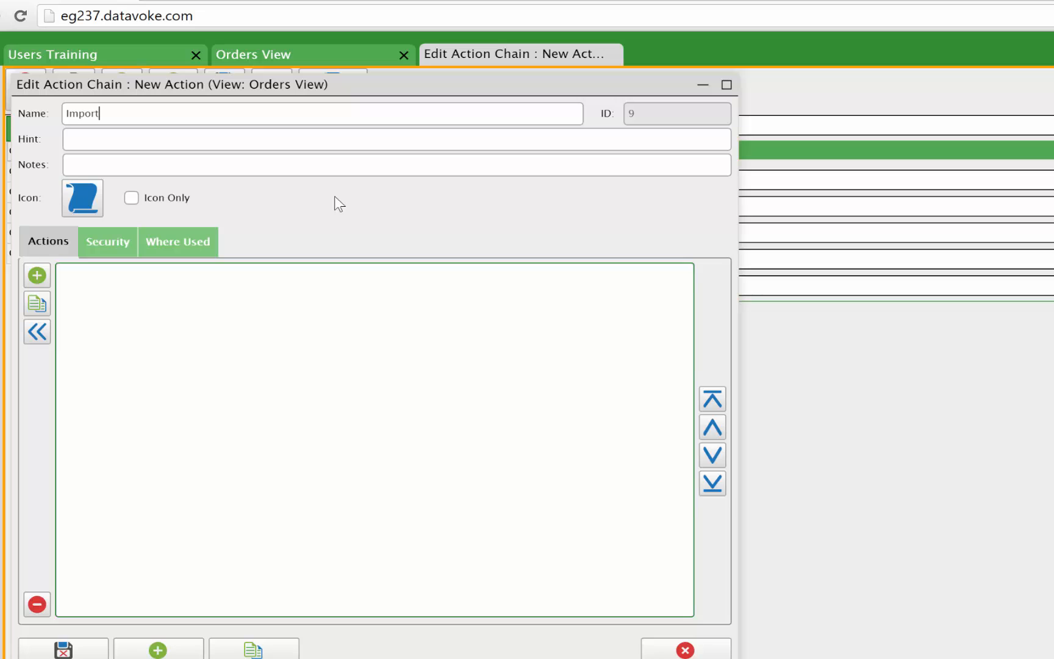
key("Tab")
type("Import new records")
key("Tab")
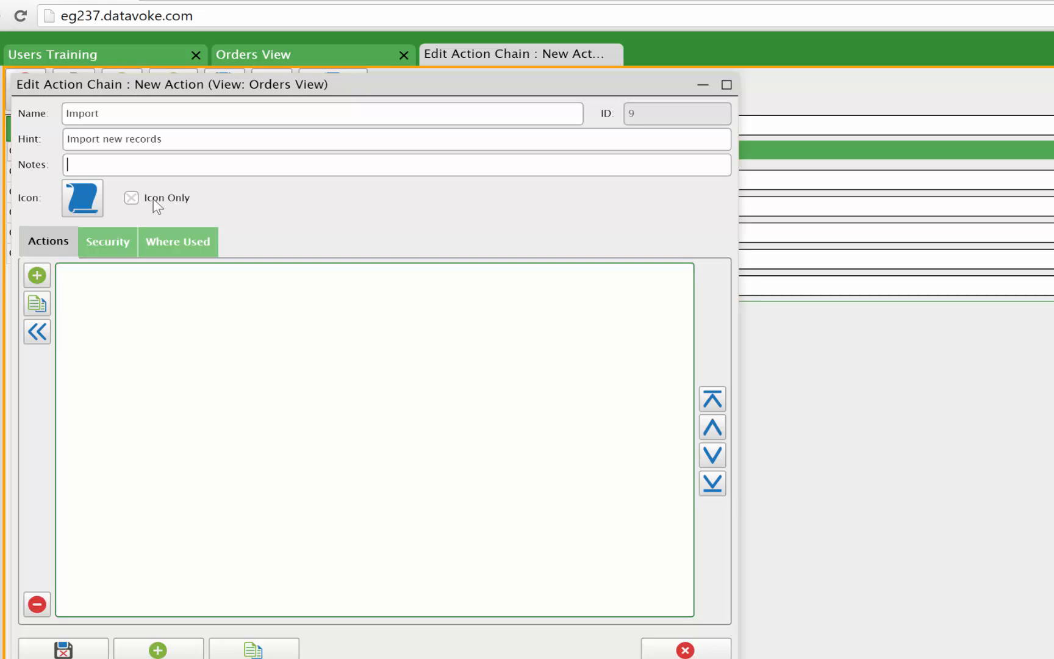
Step: Search the images for "im" and assign the blue box with a white down arrow as the action's icon
left_click(69, 187)
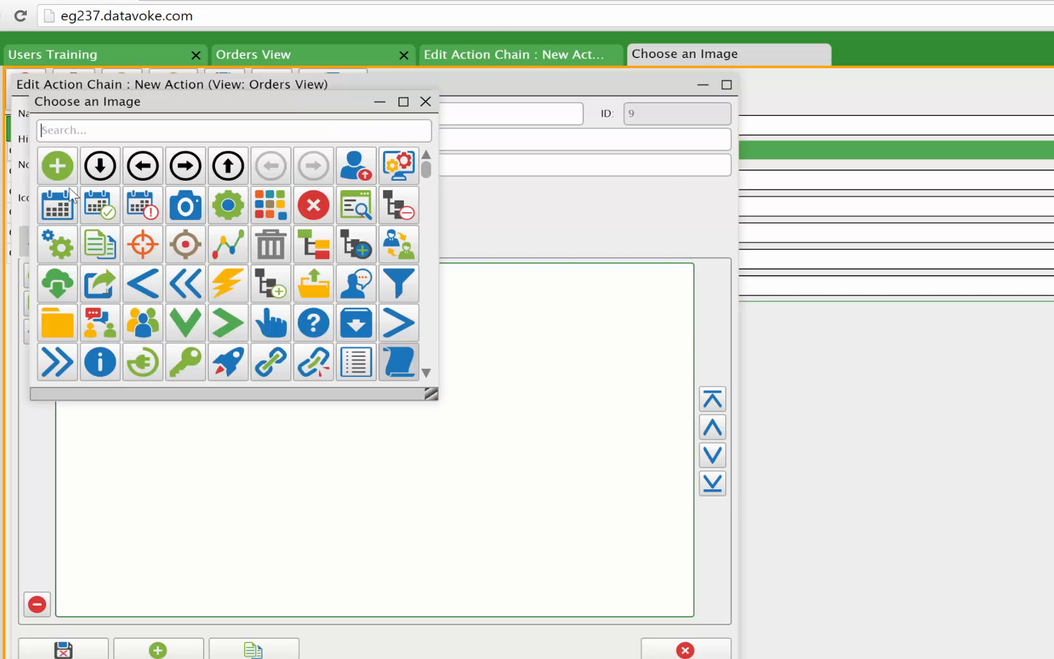
type("im")
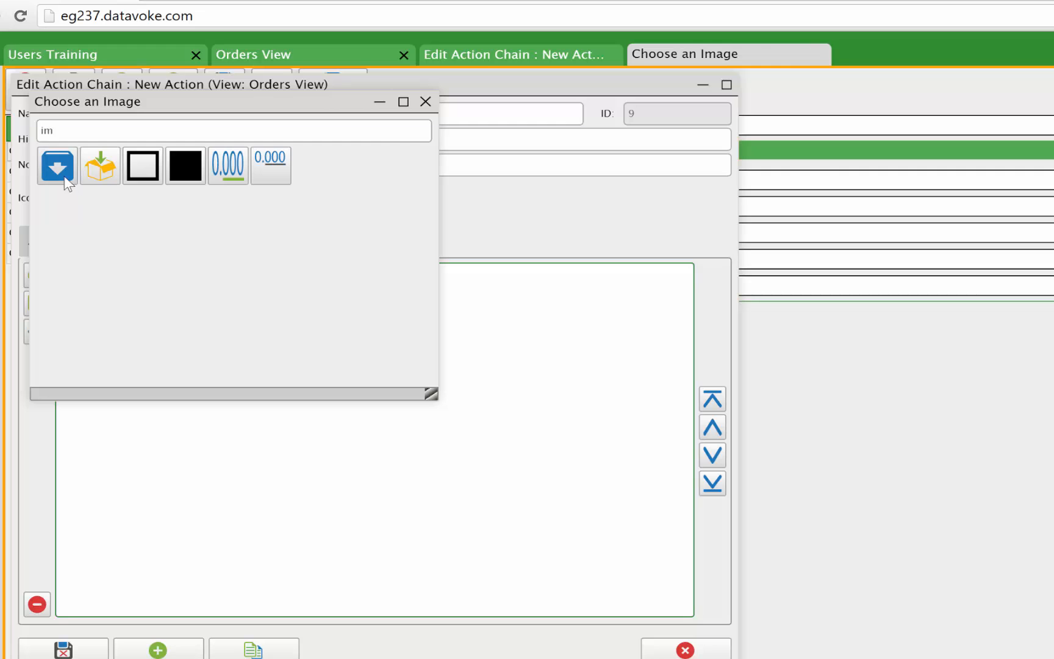
left_click(65, 169)
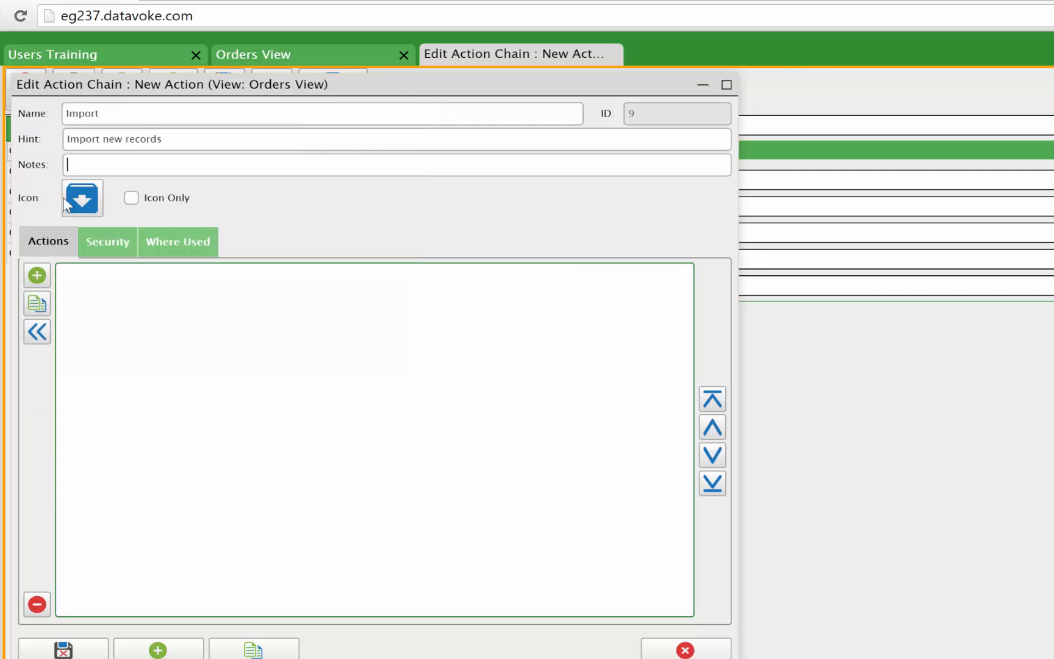
Step: Add an Import Data action with the comment "Import data" to the chain, saving it and leaving design mode
left_click(42, 273)
type("im")
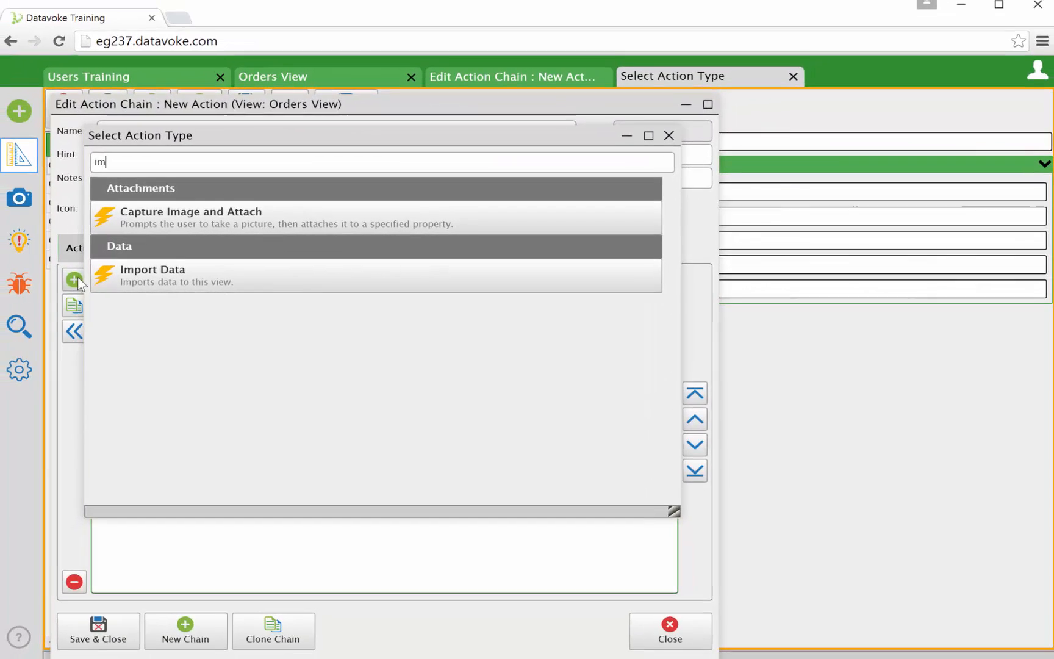
left_click(153, 277)
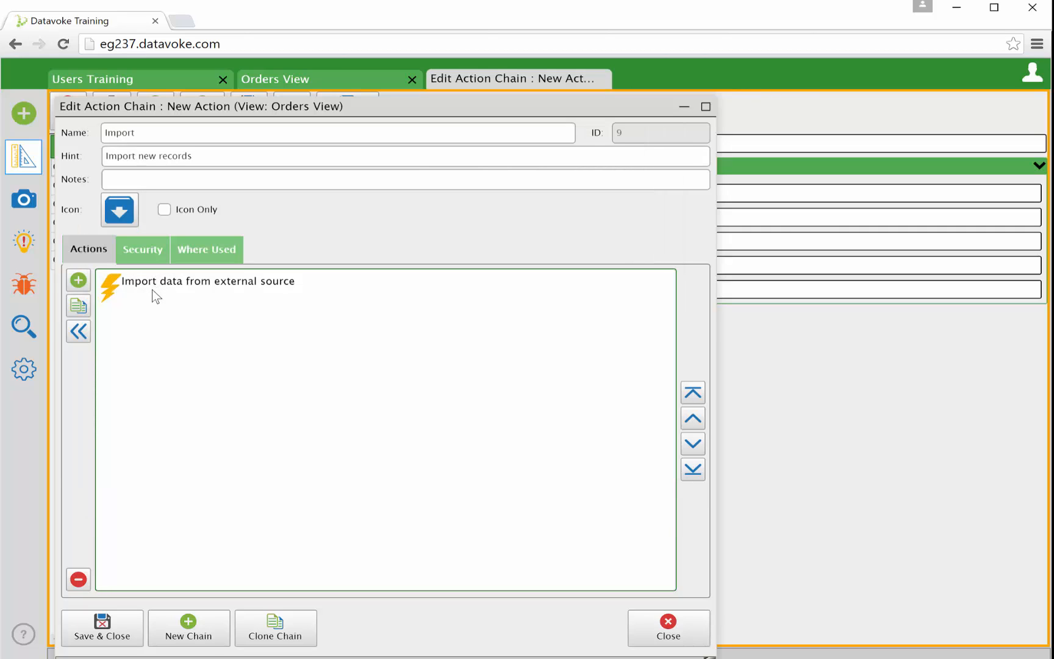
left_click(152, 287)
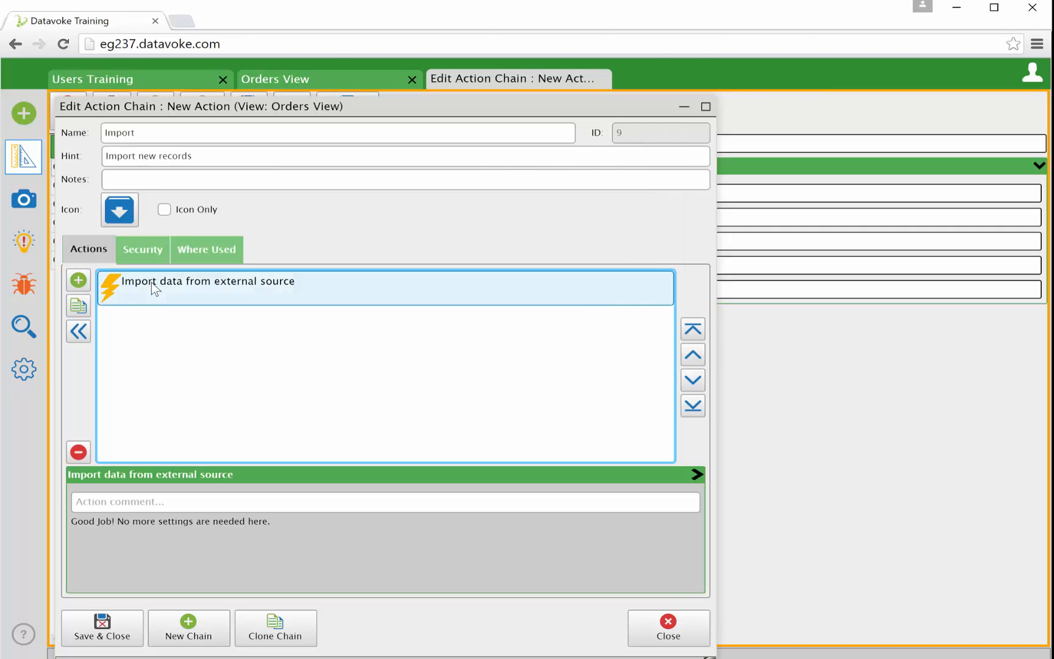
left_click(216, 502)
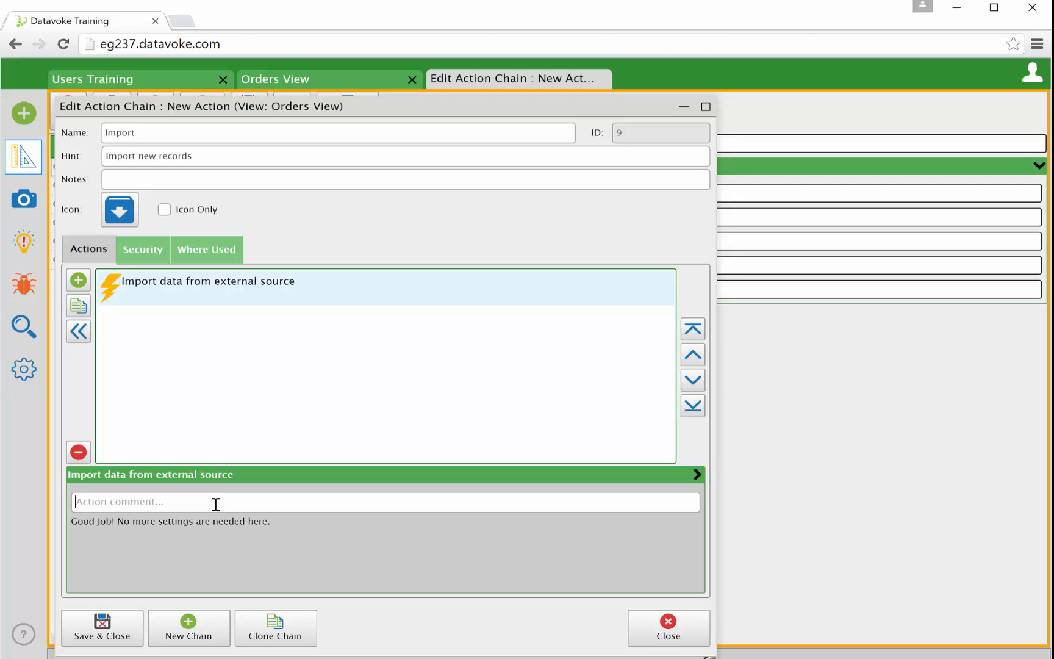
type("Import data")
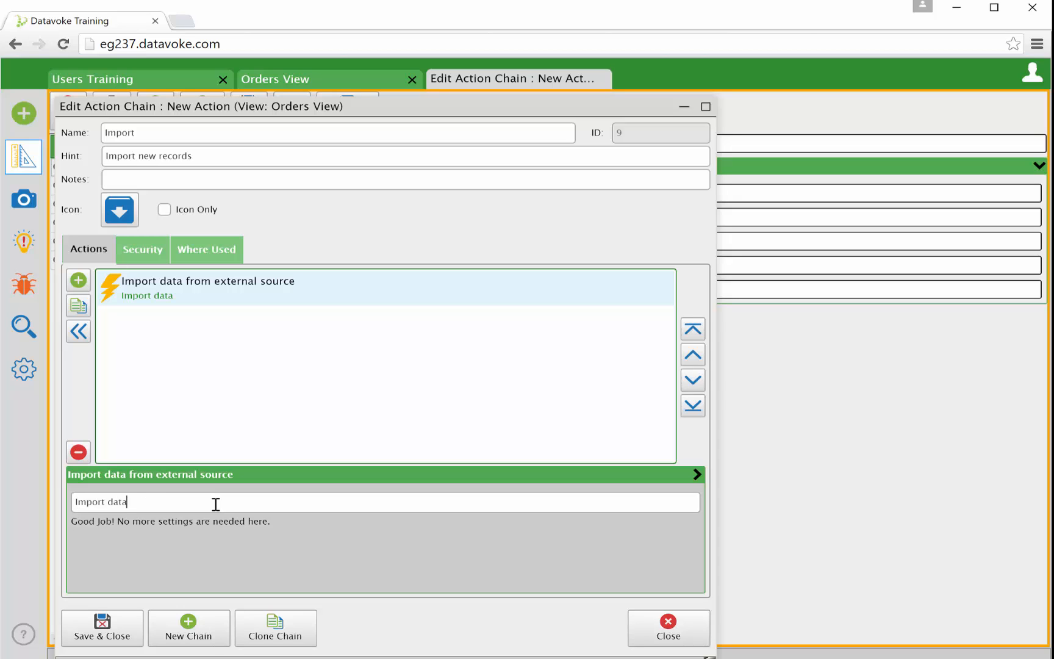
left_click(88, 626)
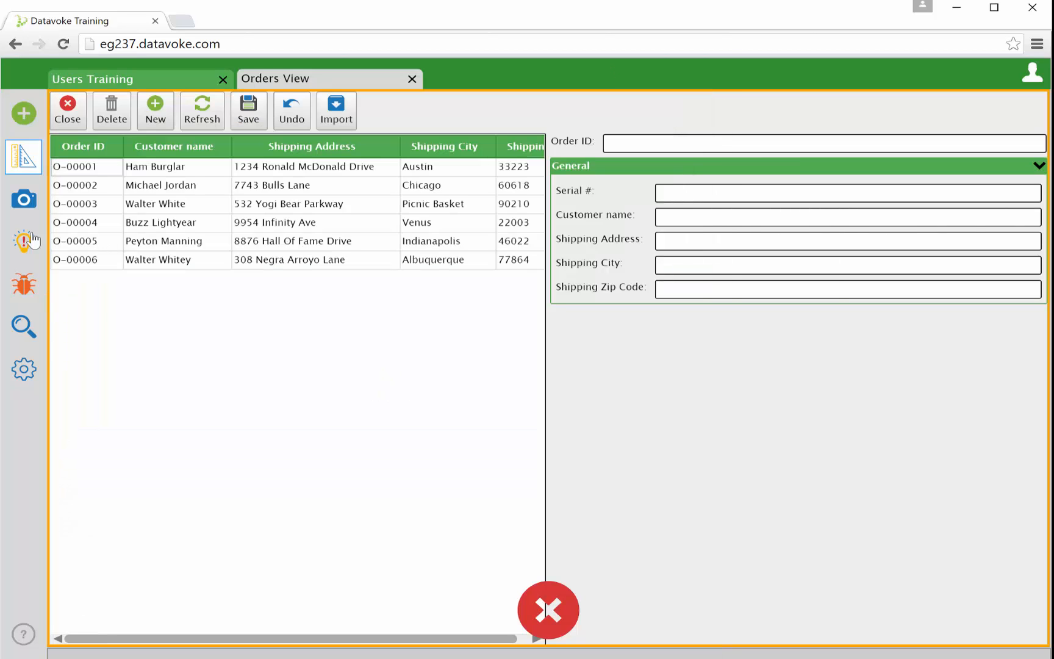
left_click(24, 201)
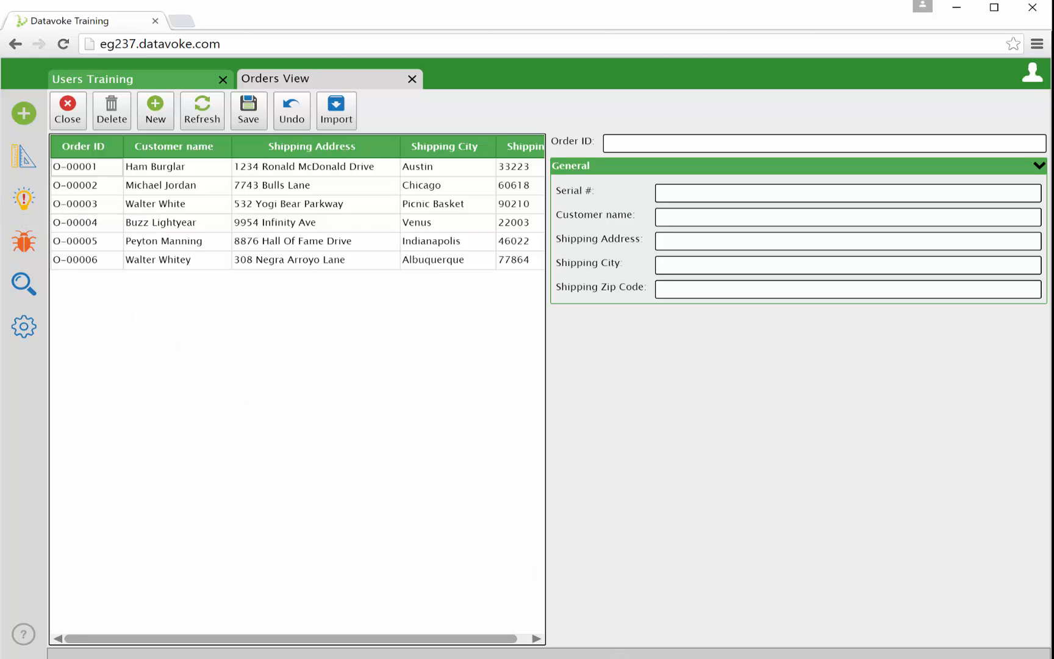
Step: Bring up the Excel order sheet and paste its copied rows A2:E10 into the Orders View import wizard
key("alt+Tab")
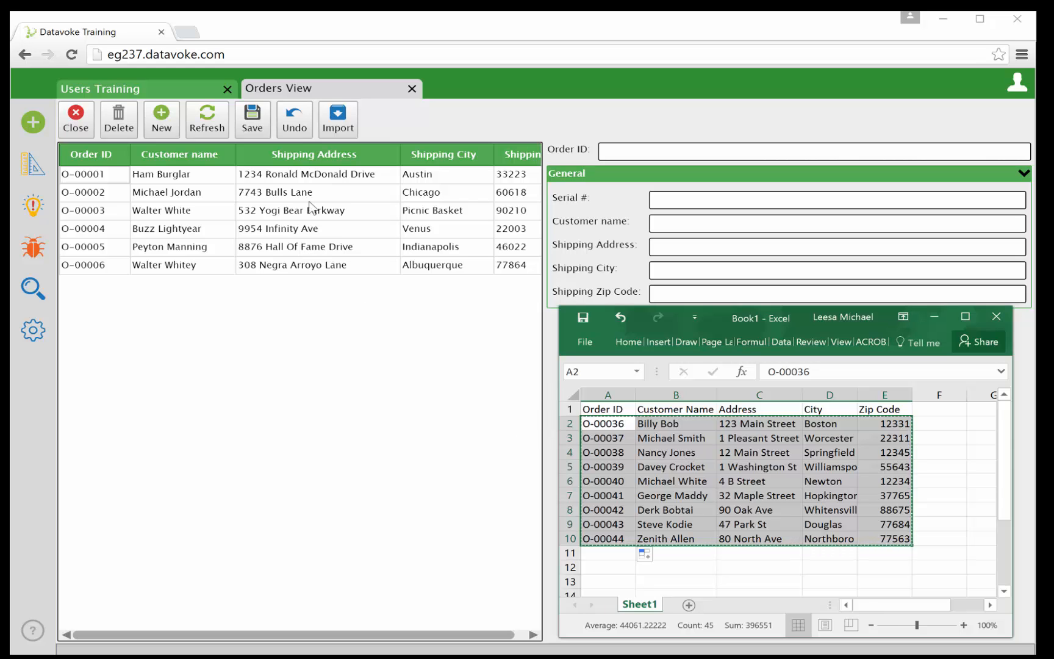
left_click(339, 124)
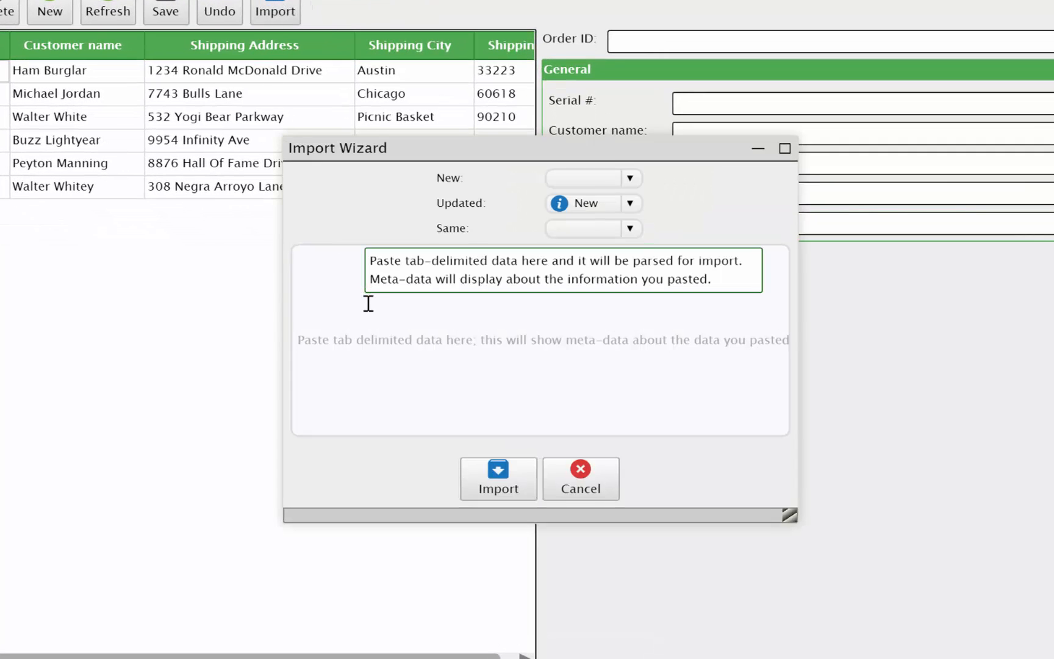
left_click(347, 285)
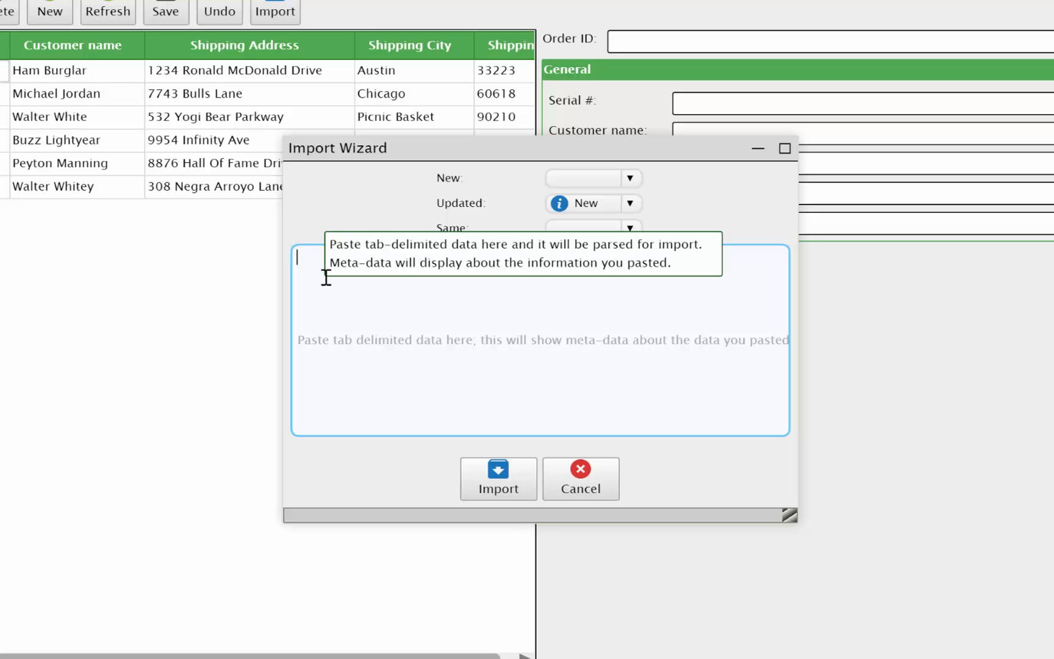
key("ctrl+v")
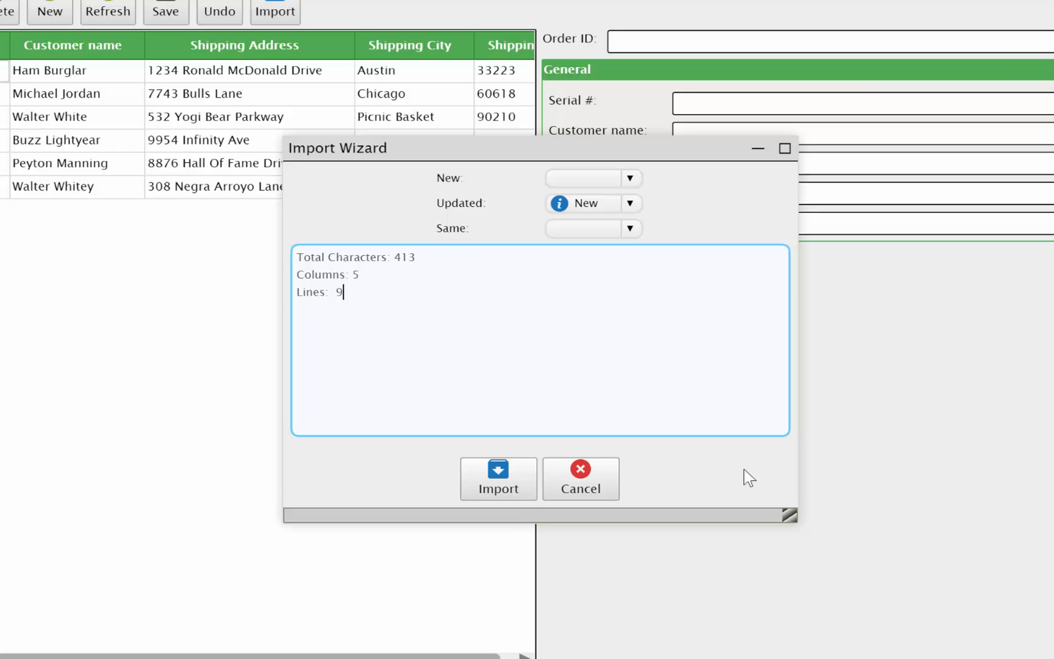
Step: Set the import wizard's styles to New for new, Updated for updated and Same for same values
left_click(630, 178)
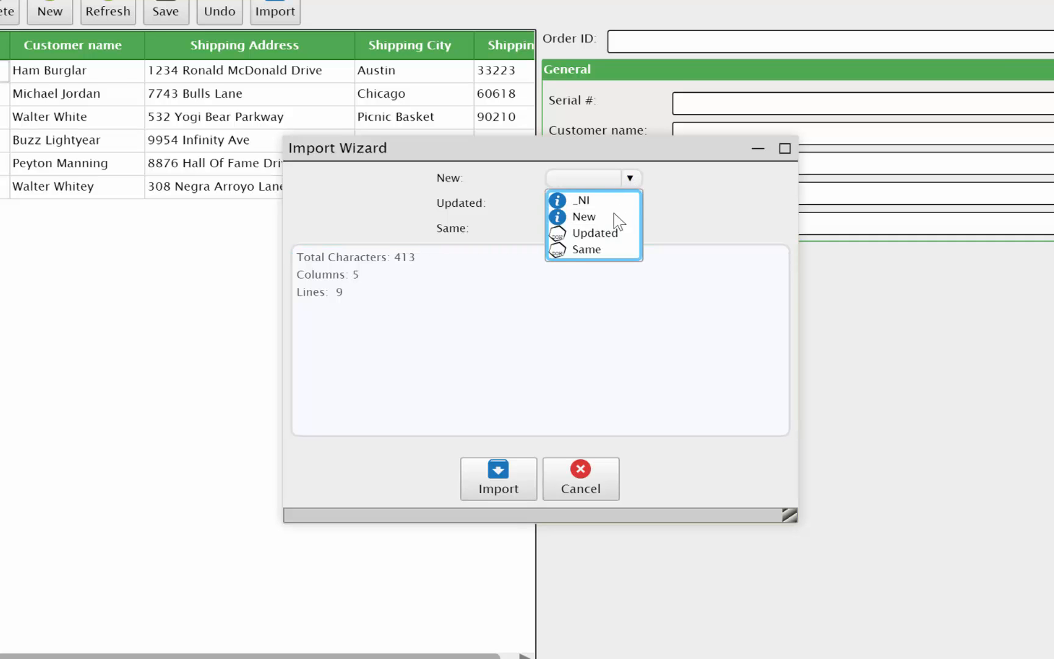
left_click(607, 217)
left_click(628, 202)
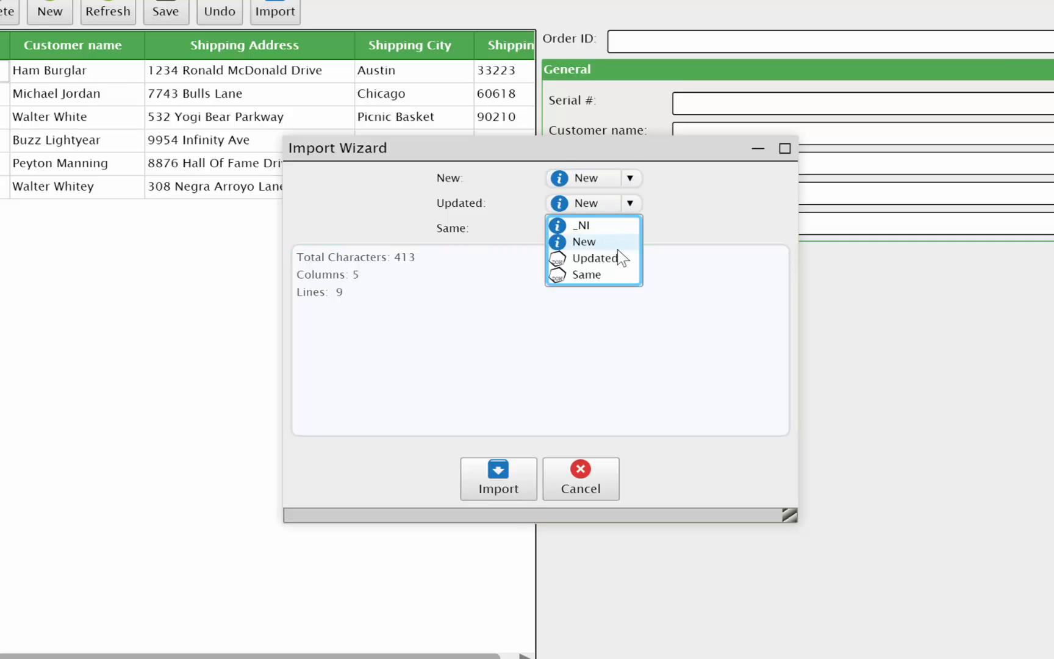
left_click(612, 262)
left_click(629, 228)
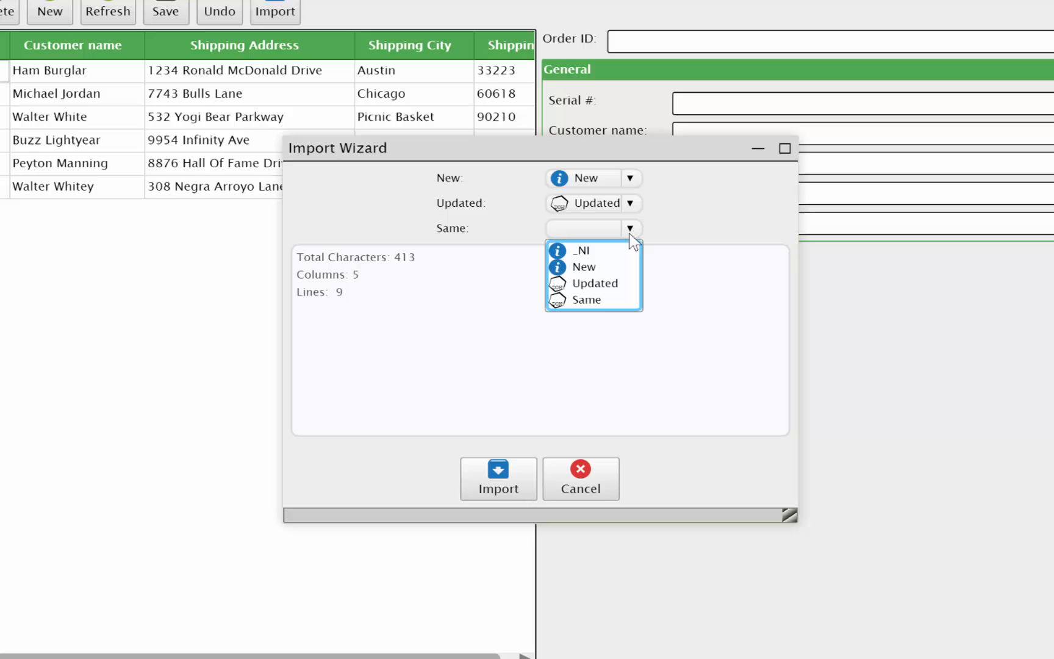
left_click(597, 300)
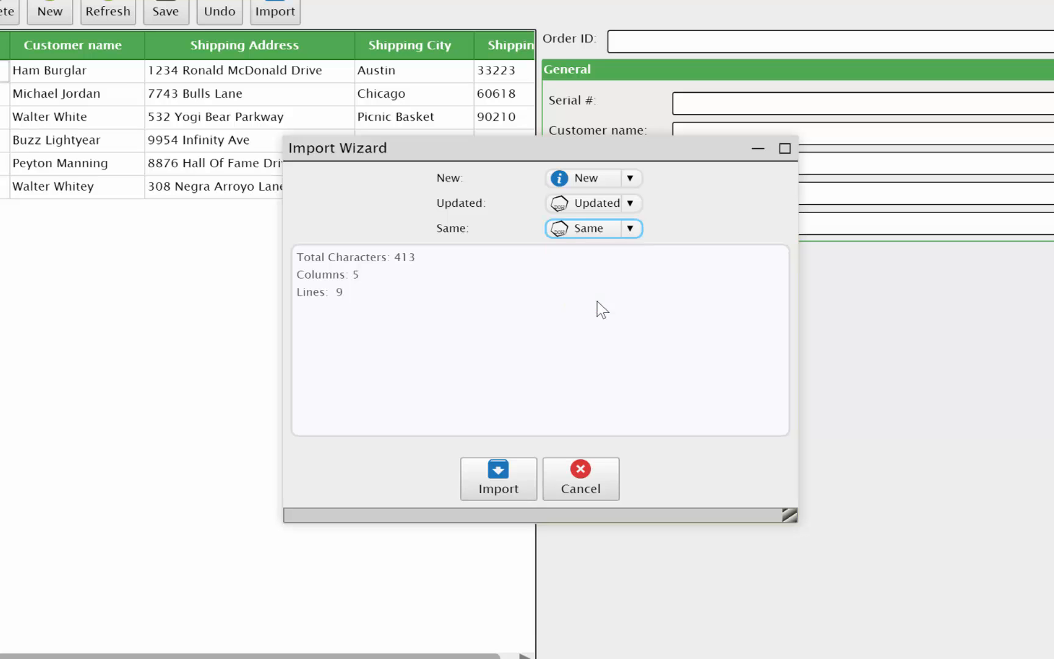
Step: Import the pasted order rows, dismiss the import statistics and save the new records
left_click(498, 493)
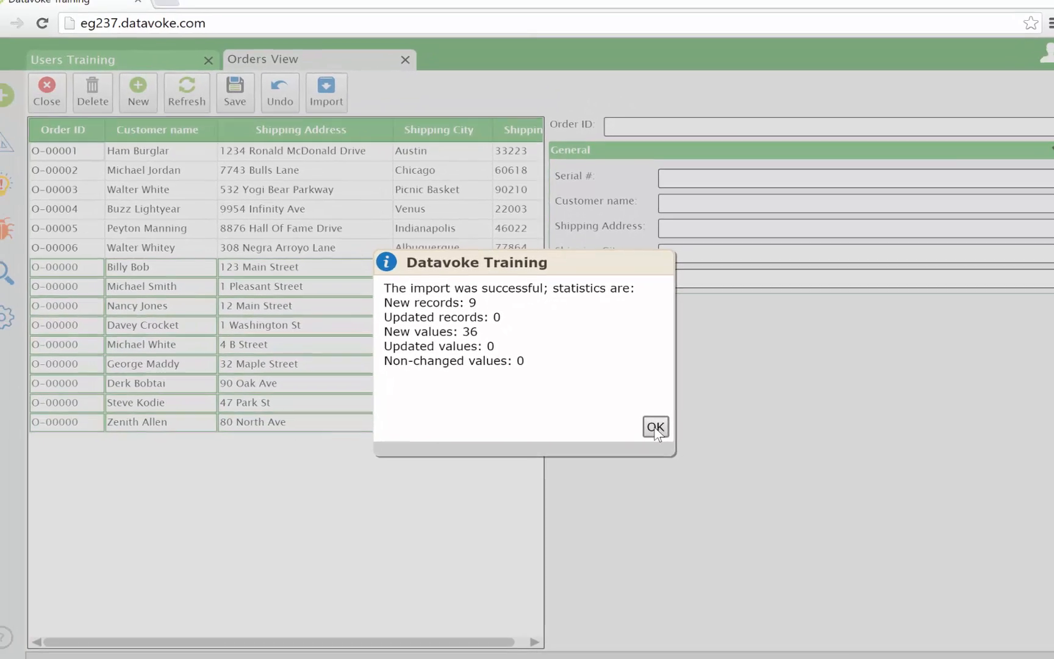
left_click(664, 411)
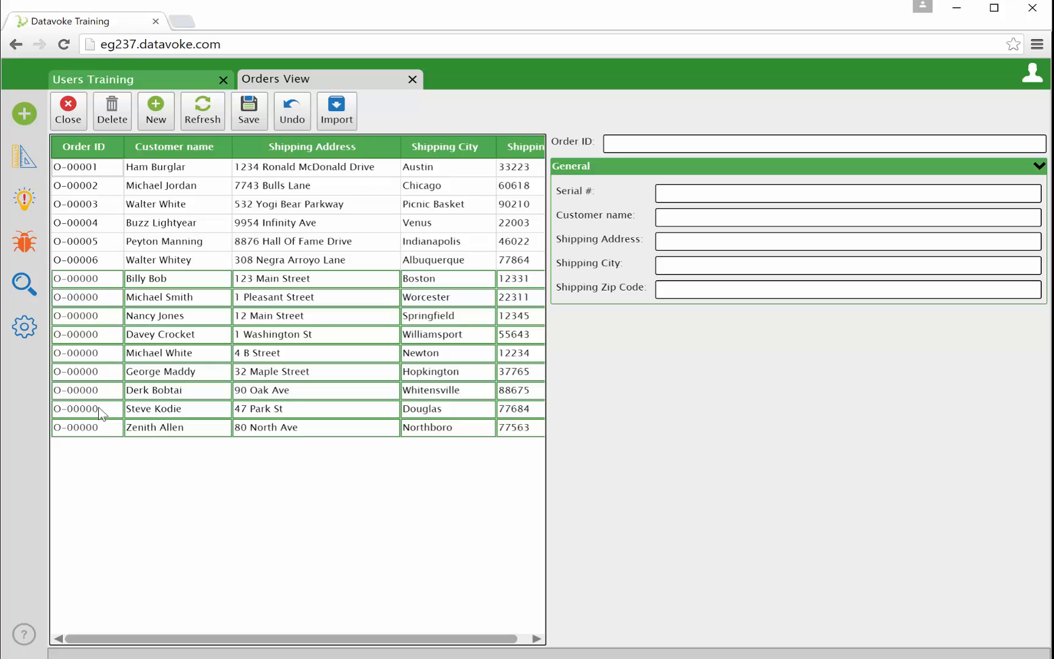
mouse_move(99, 435)
left_click(250, 113)
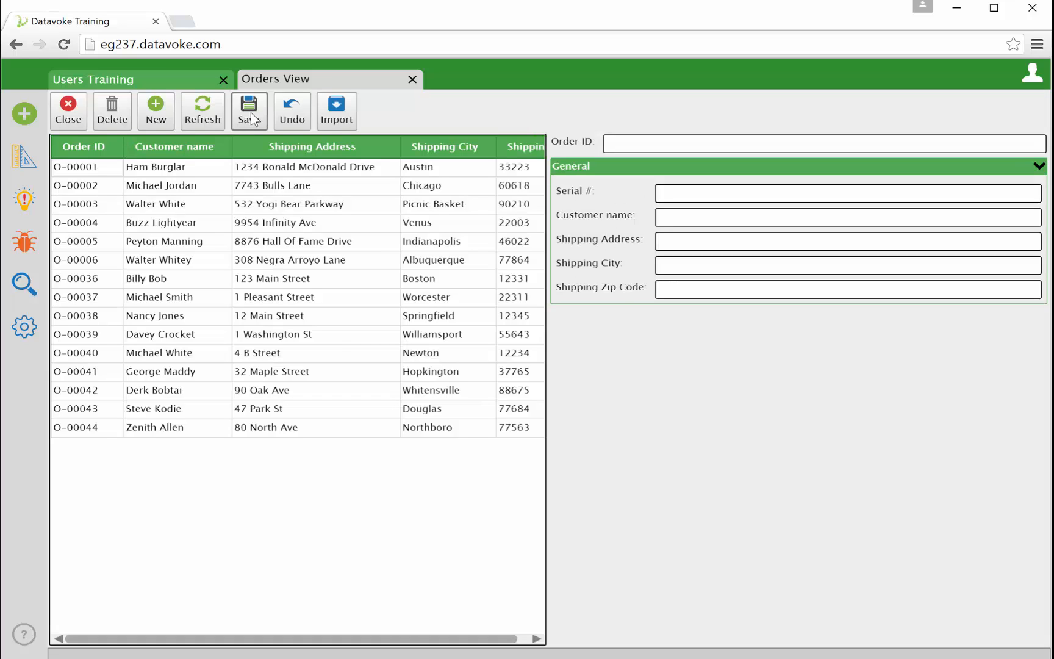
Step: Switch to the Excel order sheet and copy only the first order row, A2:E2
mouse_move(372, 431)
key("alt+Tab")
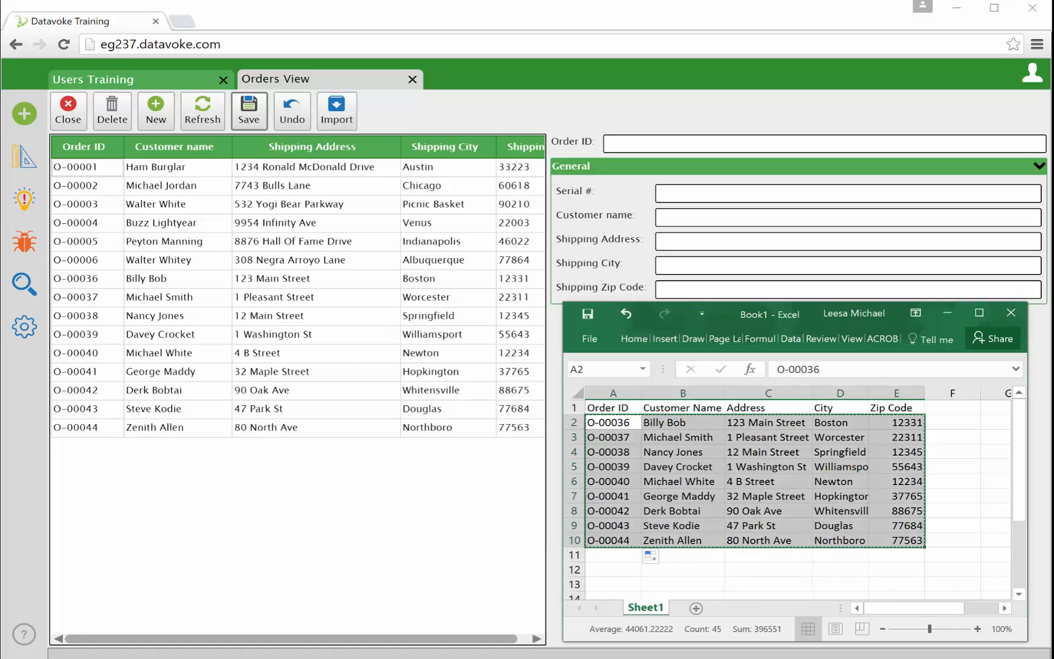
left_click(598, 423)
left_click_drag(674, 421, 882, 421)
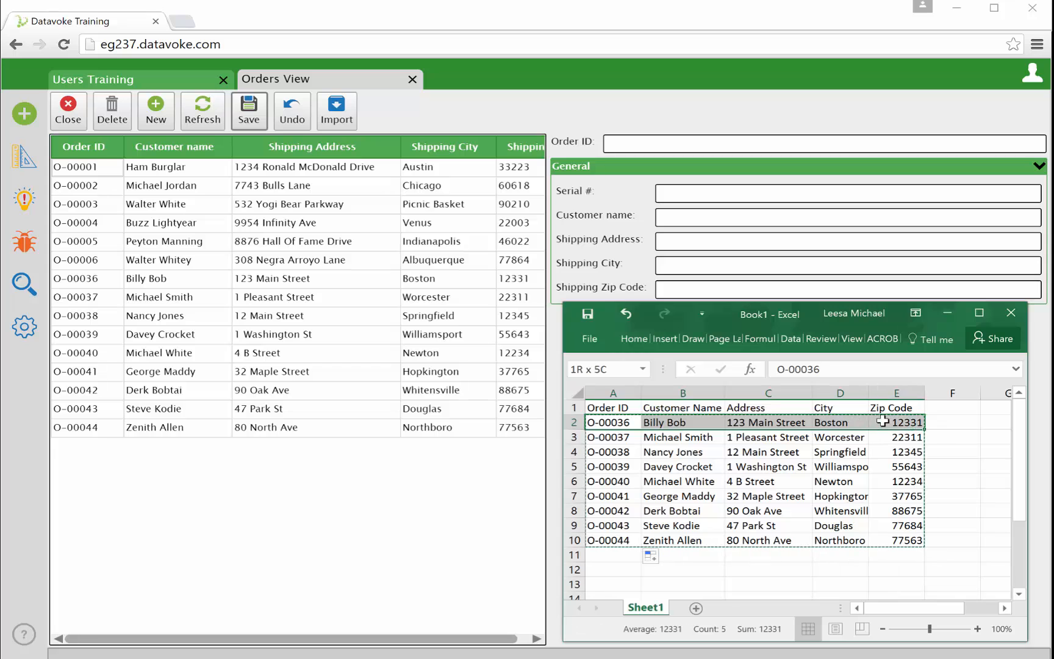
key("ctrl+c")
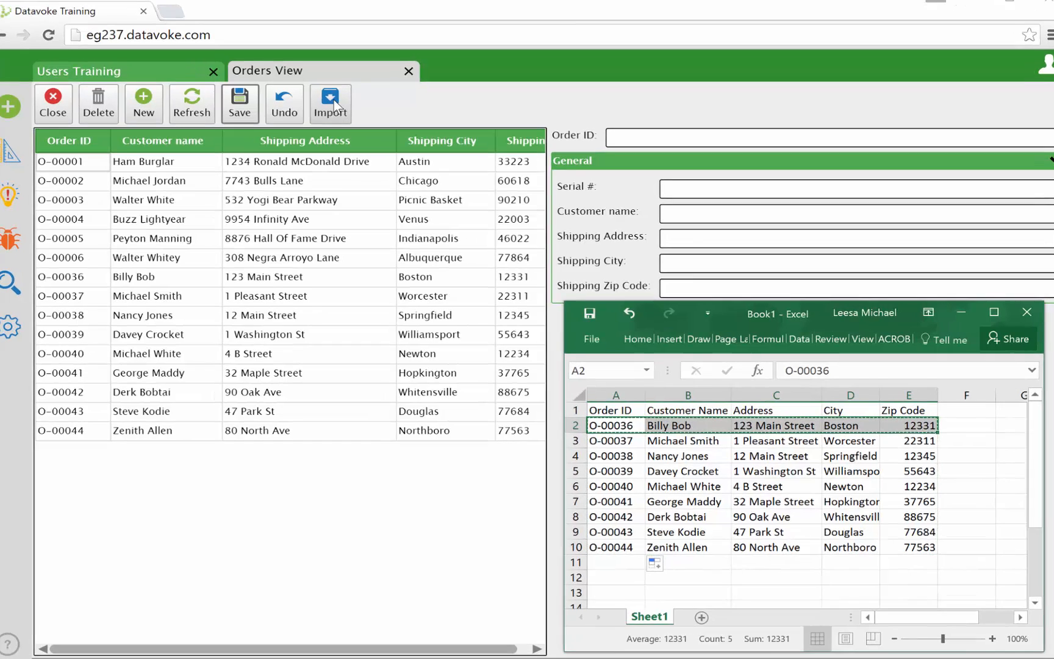
Step: Open the Orders View import wizard again and paste the single copied order row into it
left_click(338, 112)
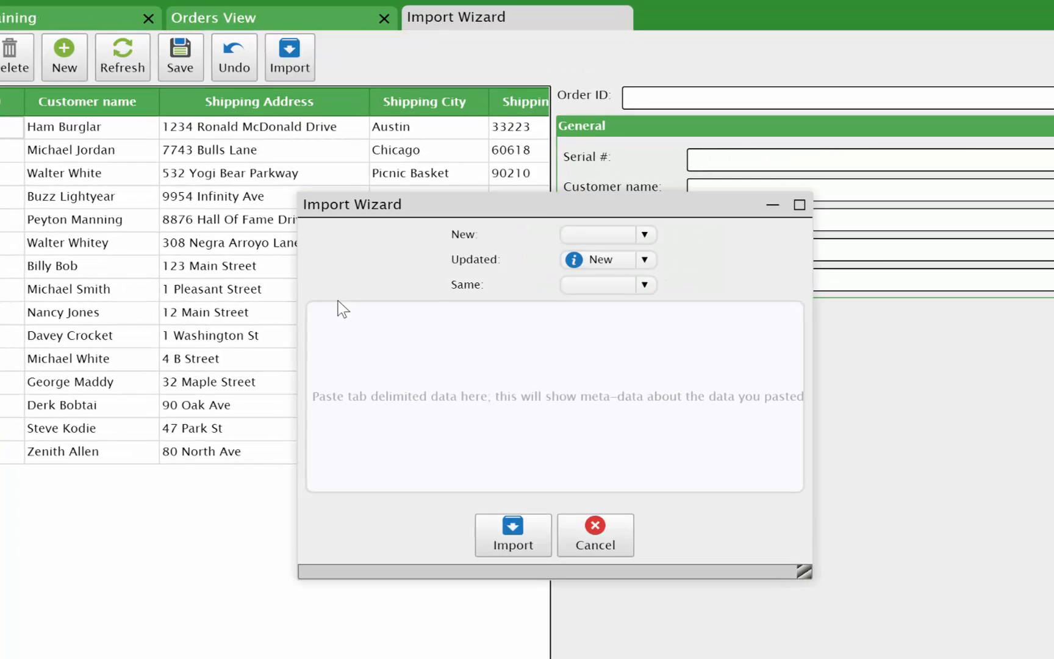
left_click(336, 316)
key("ctrl+v")
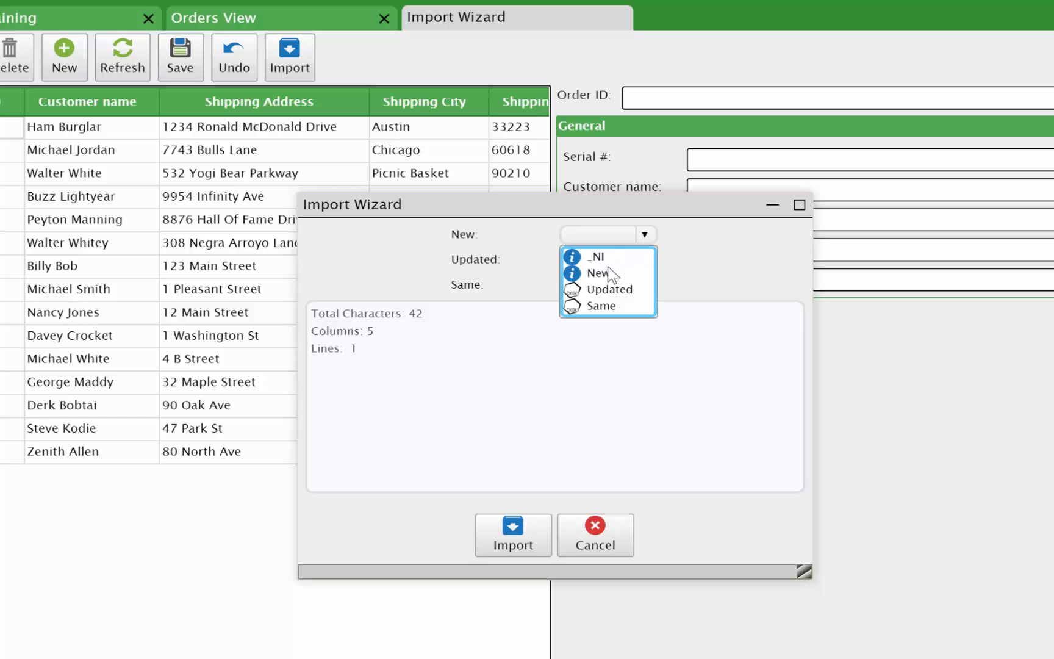
Step: Assign the New, Updated and Same styles to their matching value types in the wizard and import the single row
left_click(608, 268)
left_click(626, 266)
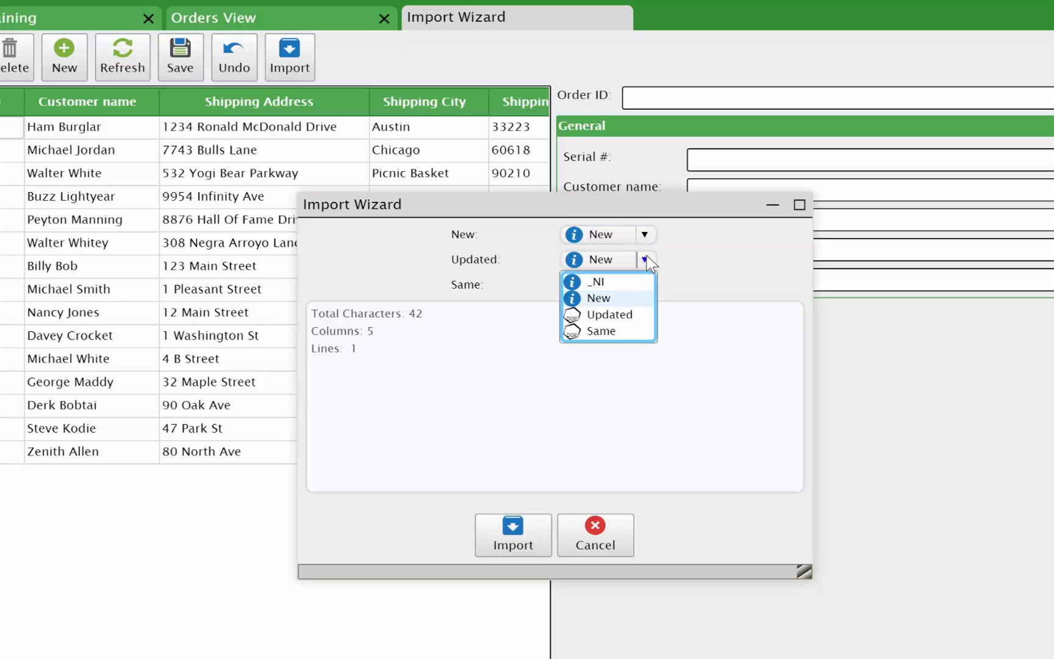
left_click(617, 313)
left_click(645, 290)
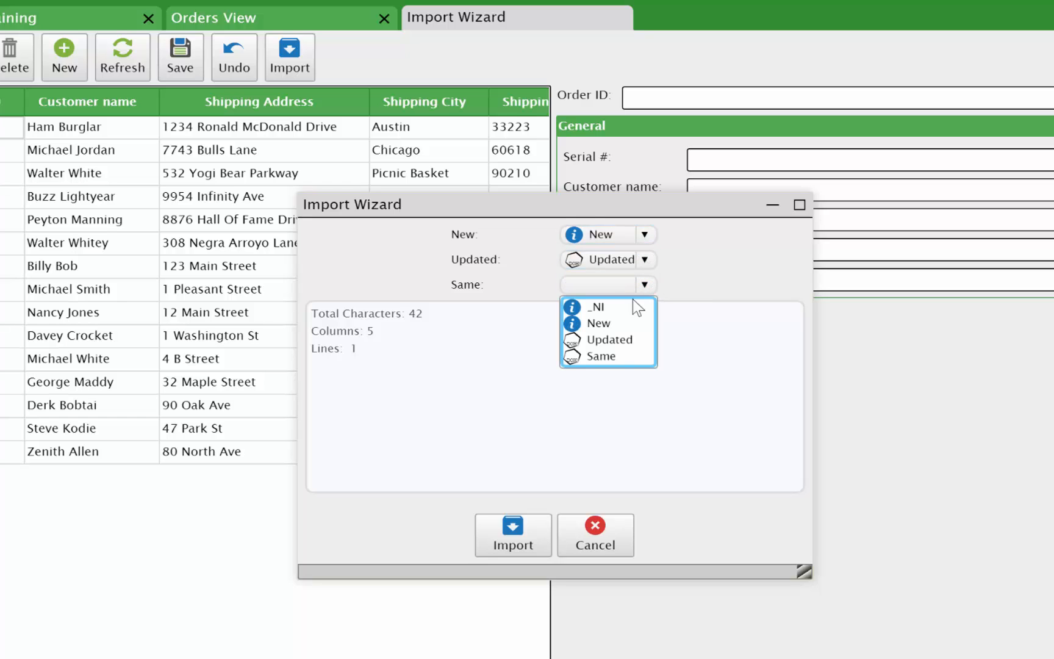
left_click(608, 357)
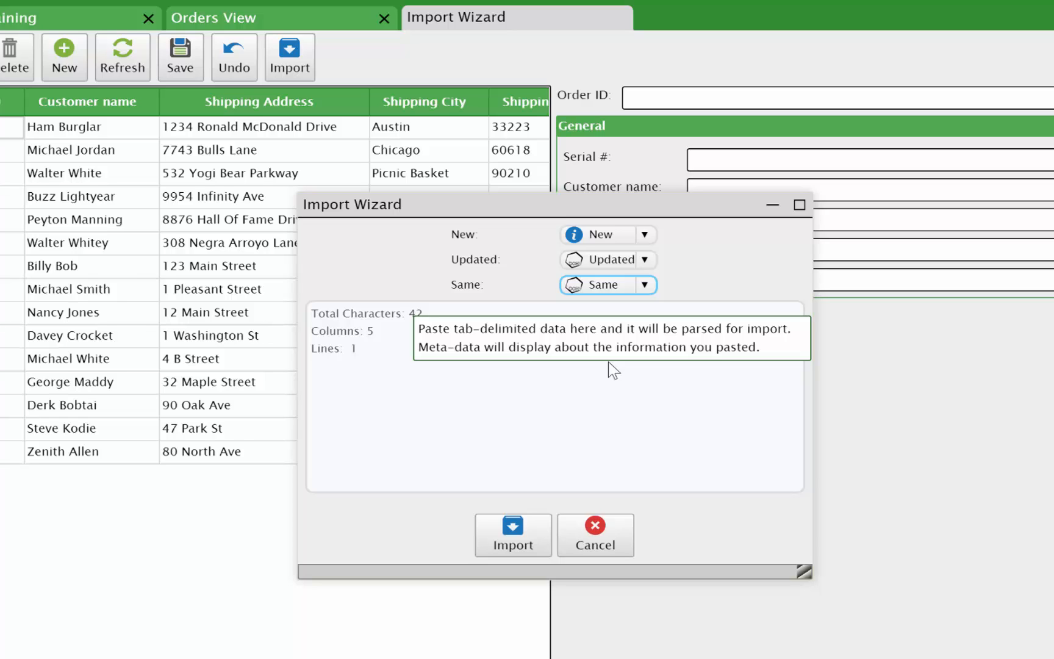
left_click(506, 544)
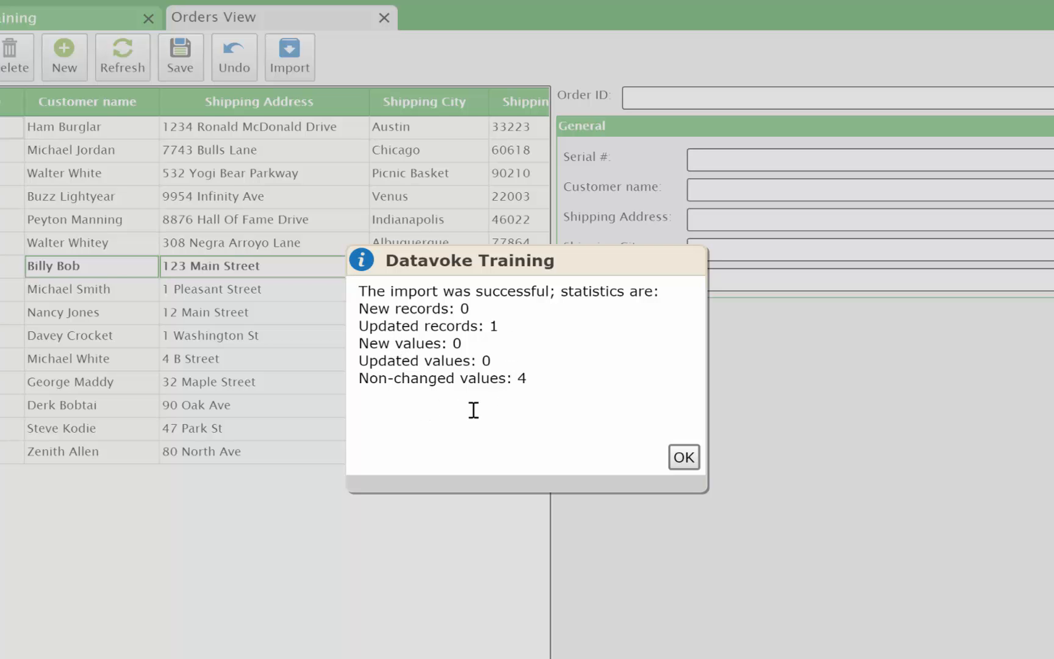
Step: Dismiss the import statistics and save the re-imported order record in the Orders View
left_click(682, 461)
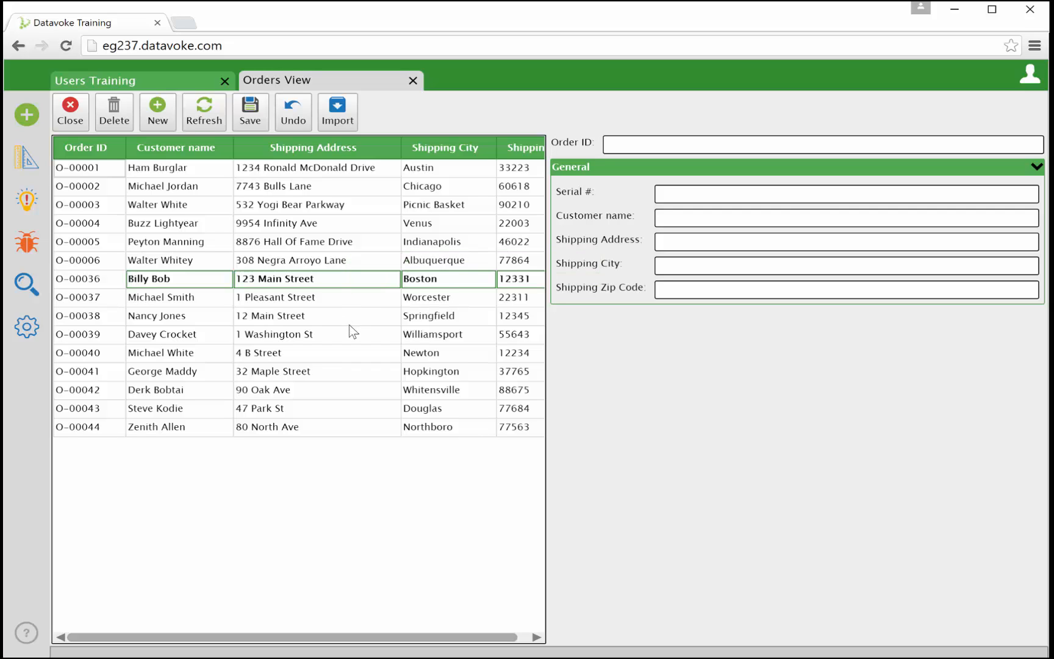
mouse_move(357, 345)
left_click(250, 112)
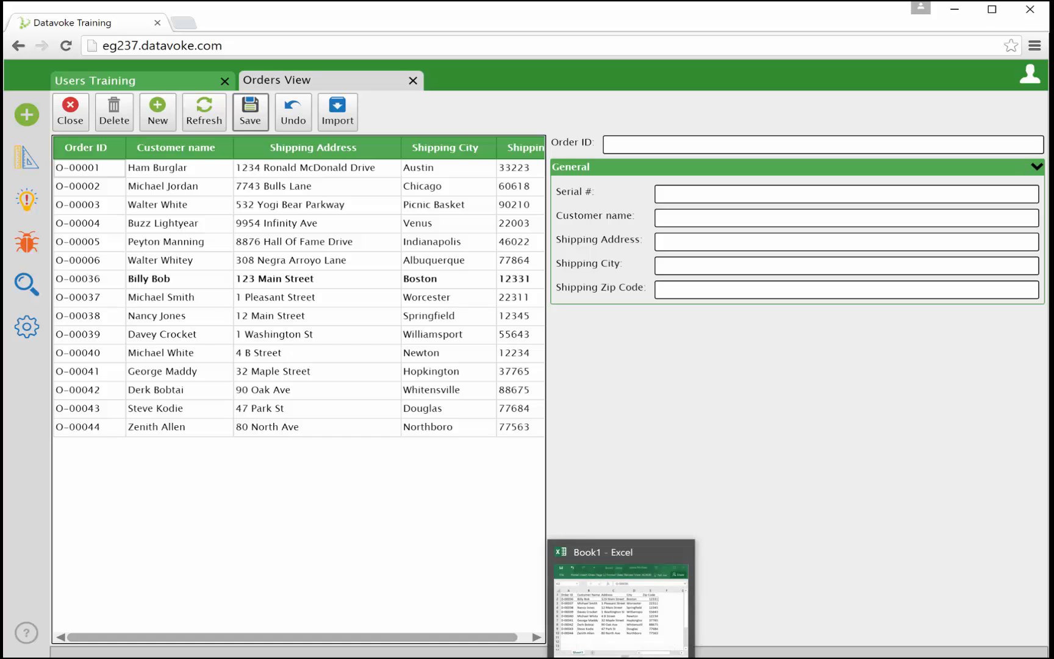
Step: Switch to the Excel order sheet, set the zip code in E2 to 66578 and copy the row A2:E2
left_click(604, 594)
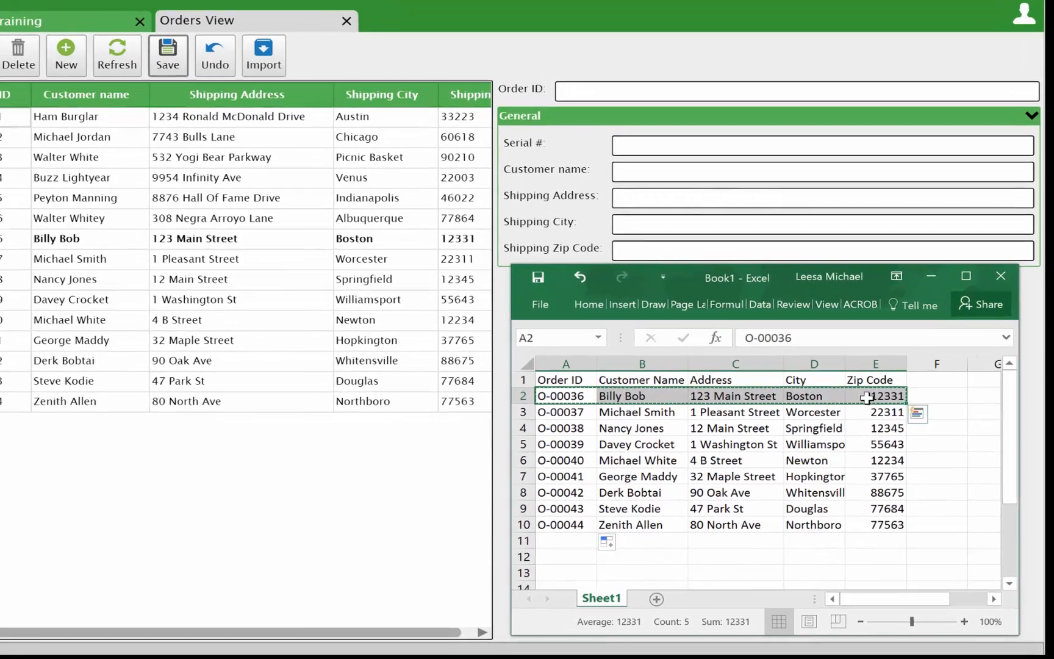
left_click(866, 398)
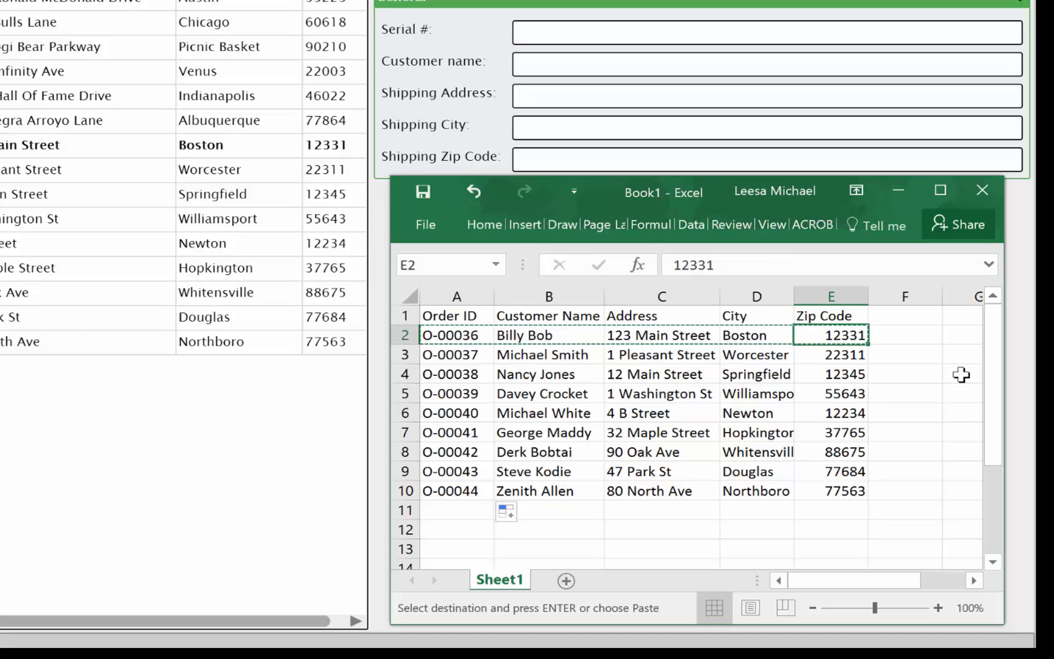
type("66578")
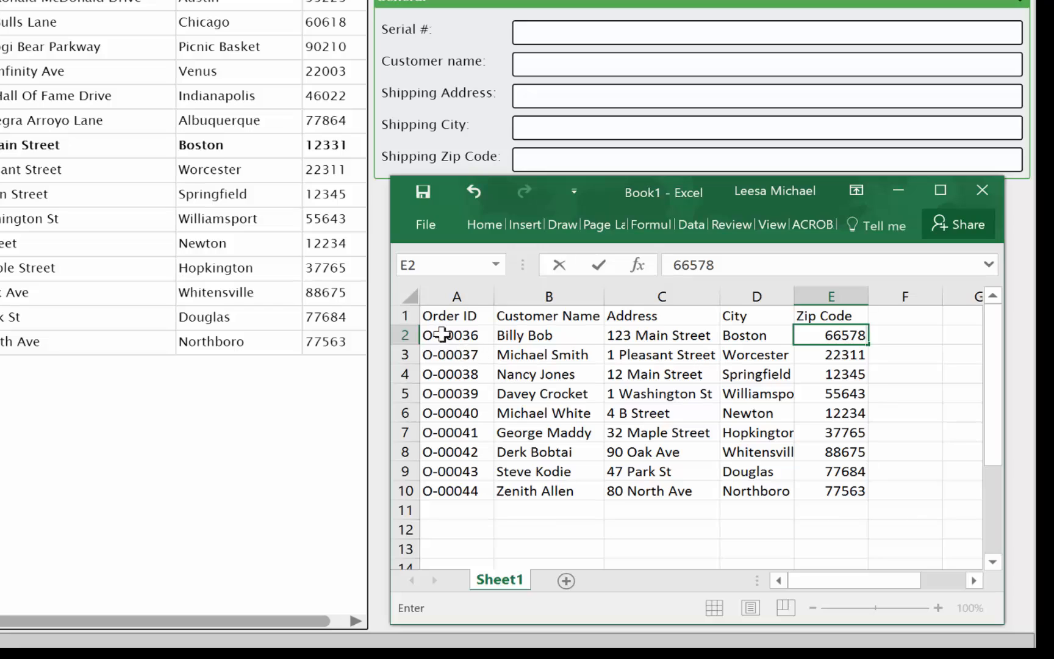
left_click_drag(436, 335, 837, 335)
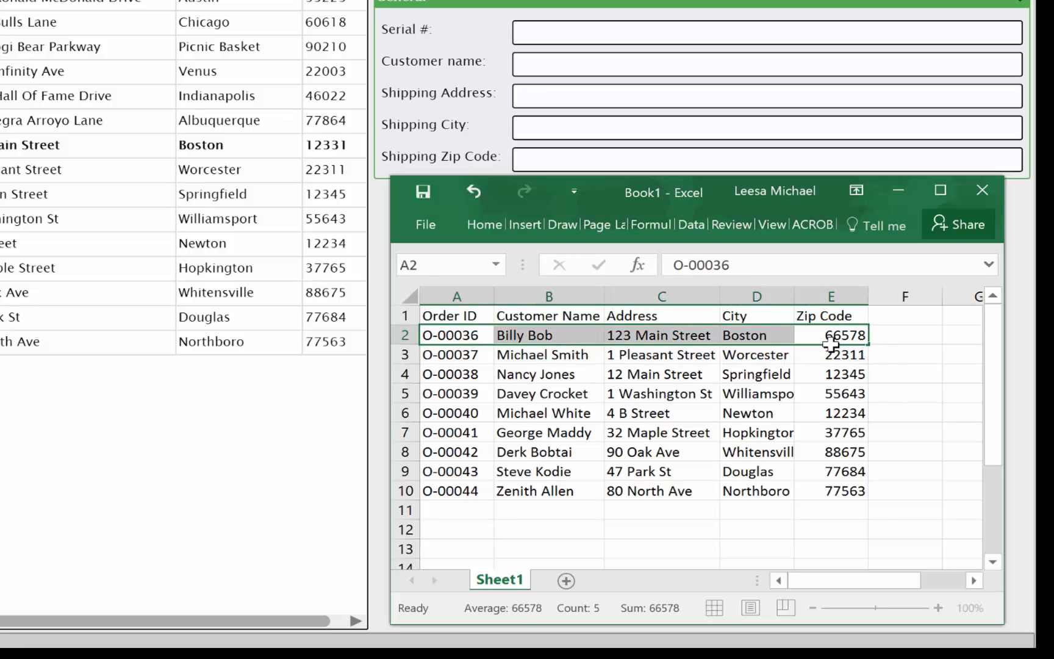
key("ctrl+c")
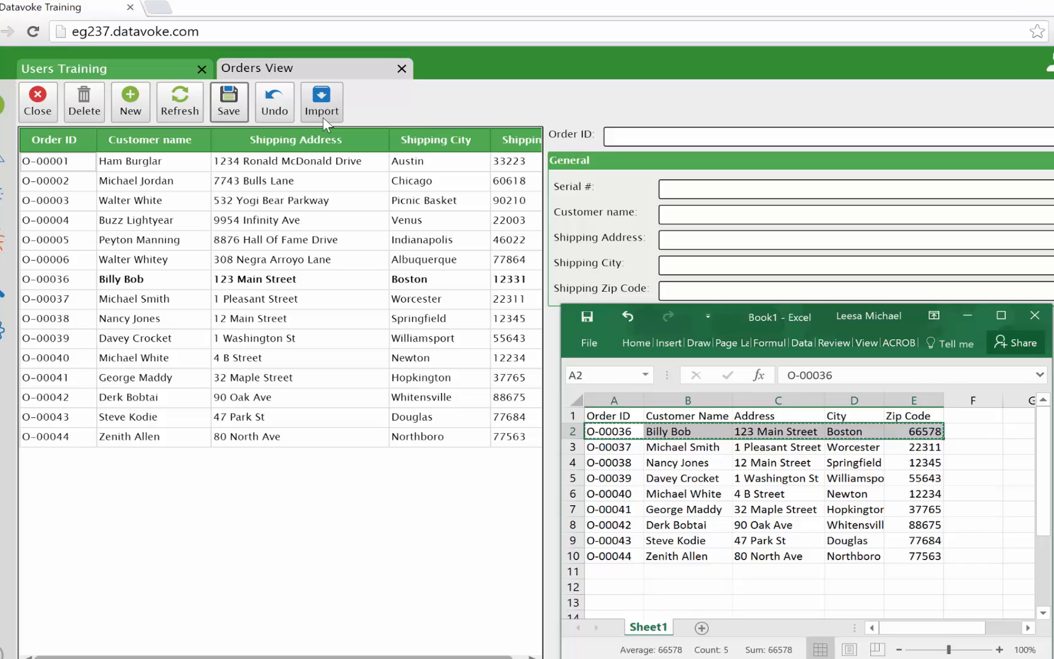
Step: Open the import wizard from the Orders View again and paste the edited order row into it
left_click(267, 64)
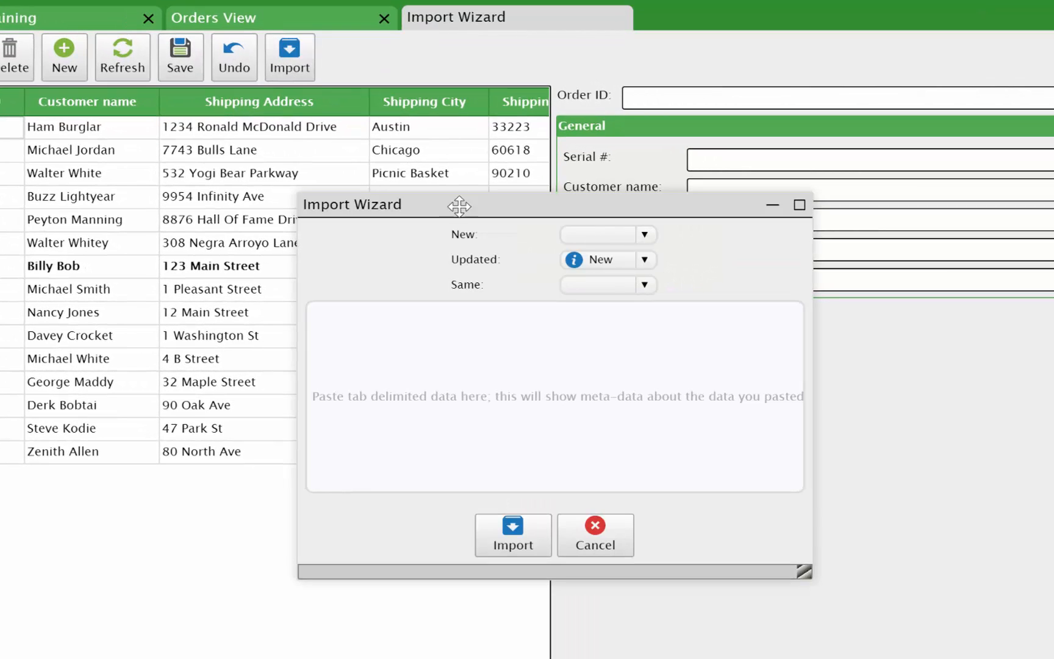
left_click(391, 309)
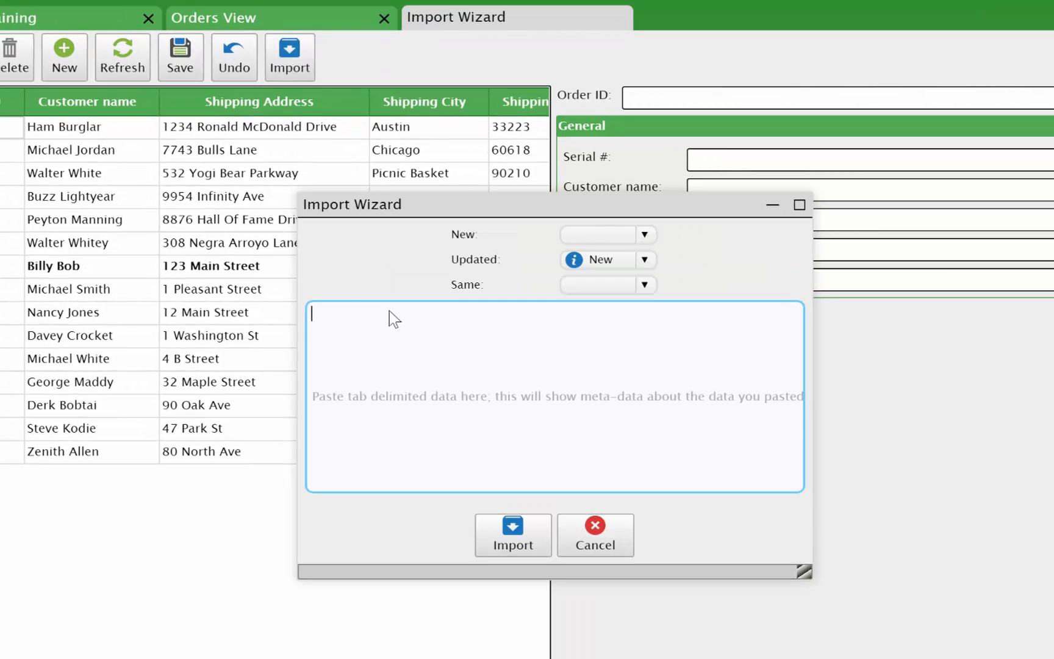
key("ctrl+v")
Step: Assign the New, Updated and Same statuses to the matching New, Updated and Same value types in the import wizard
left_click(646, 238)
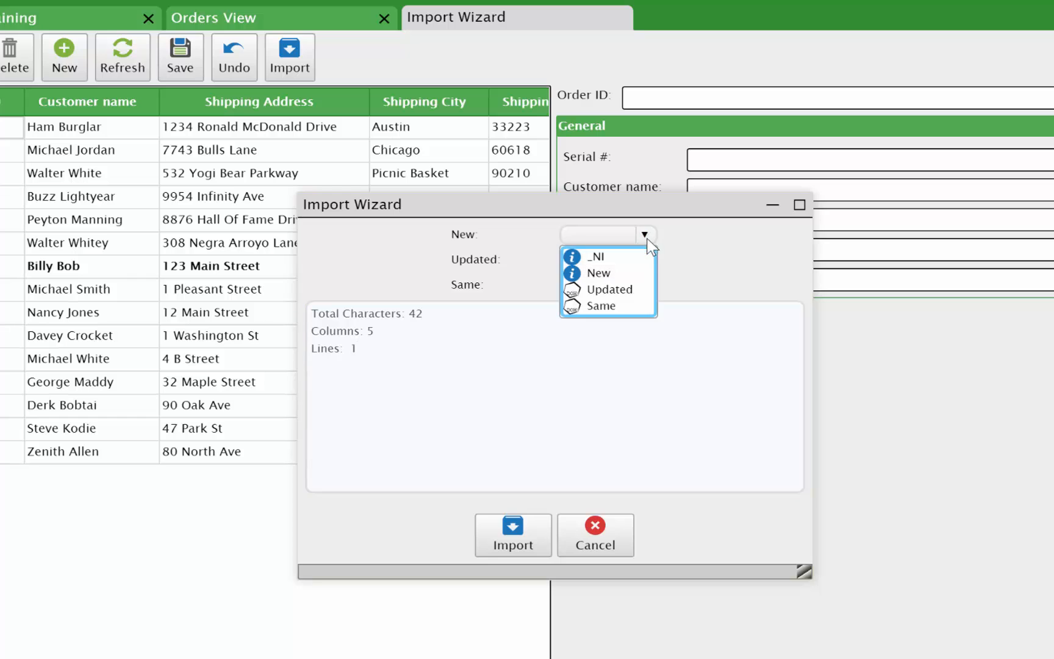
left_click(628, 278)
left_click(645, 259)
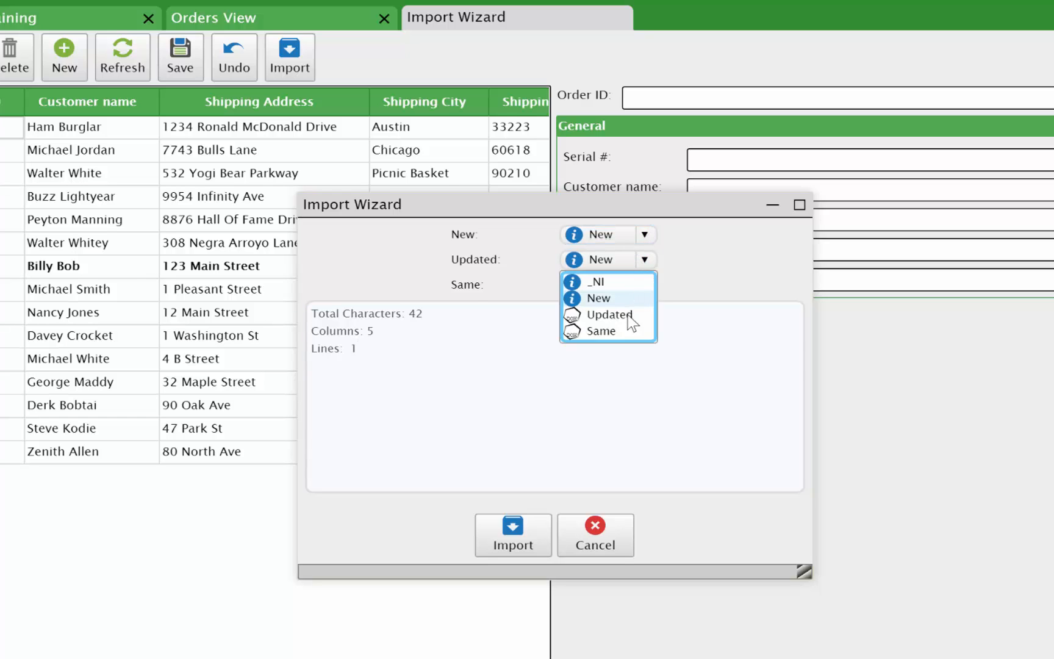
left_click(631, 314)
left_click(644, 285)
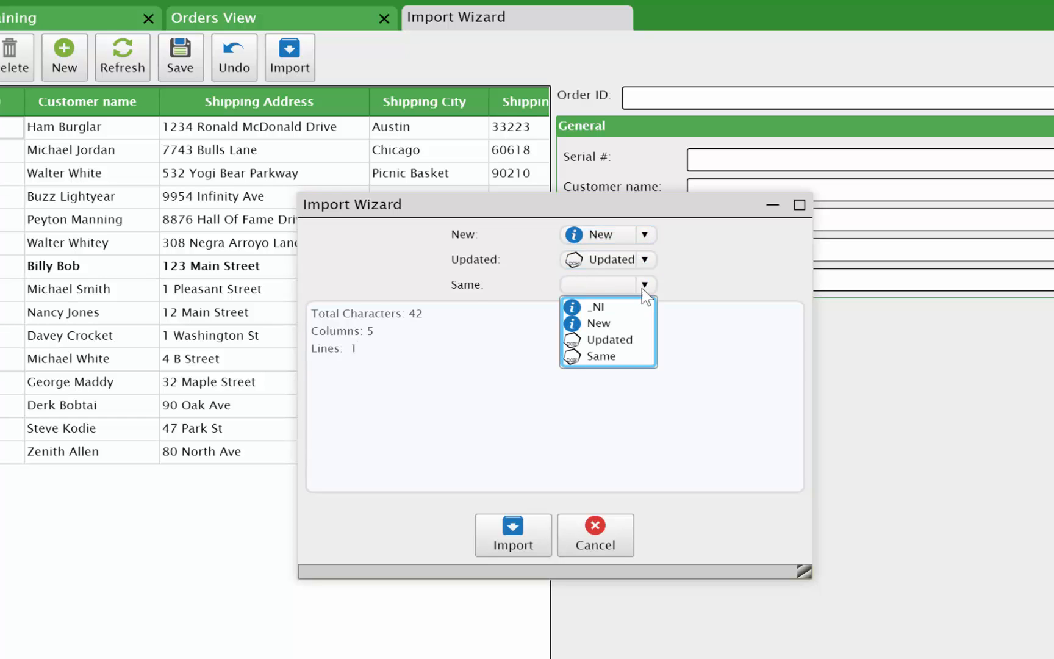
left_click(622, 356)
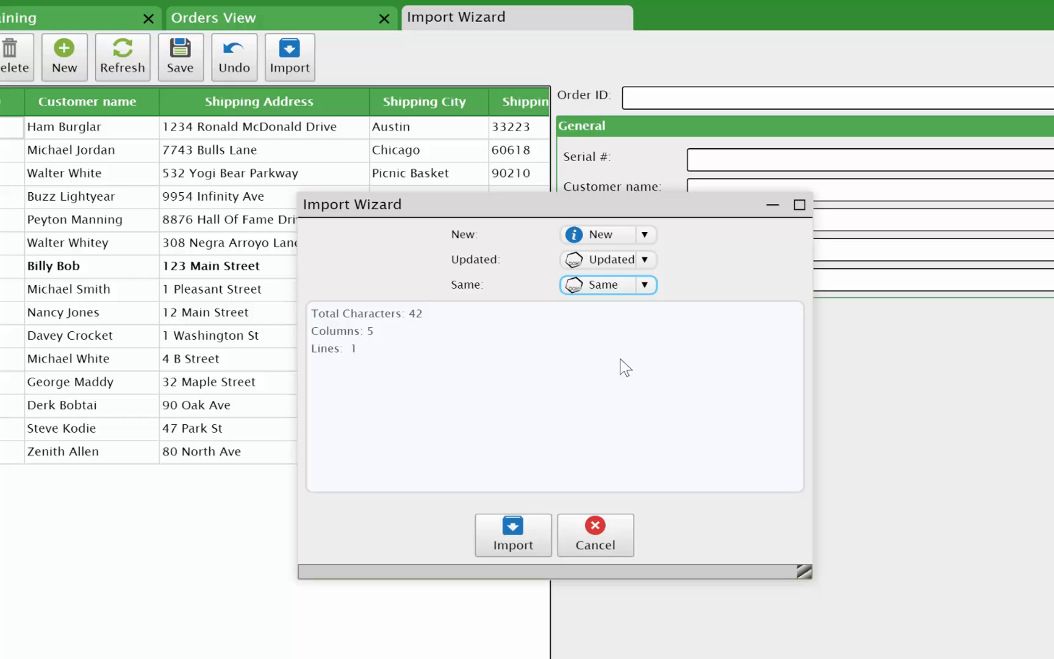
Step: Import the edited order row into the Orders View and dismiss the import statistics
left_click(523, 537)
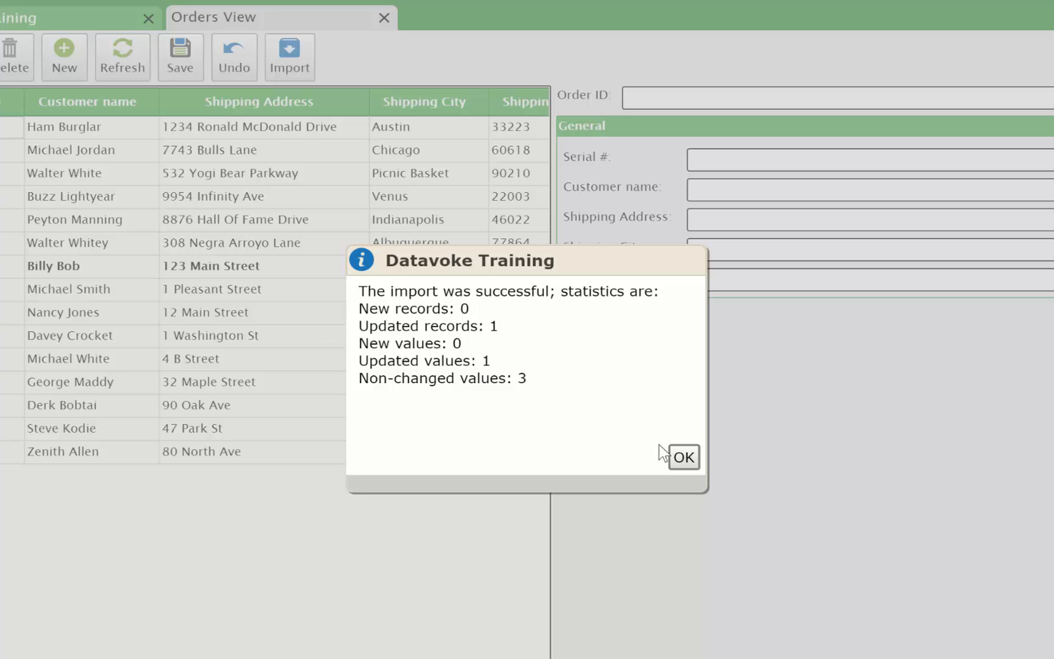
left_click(682, 457)
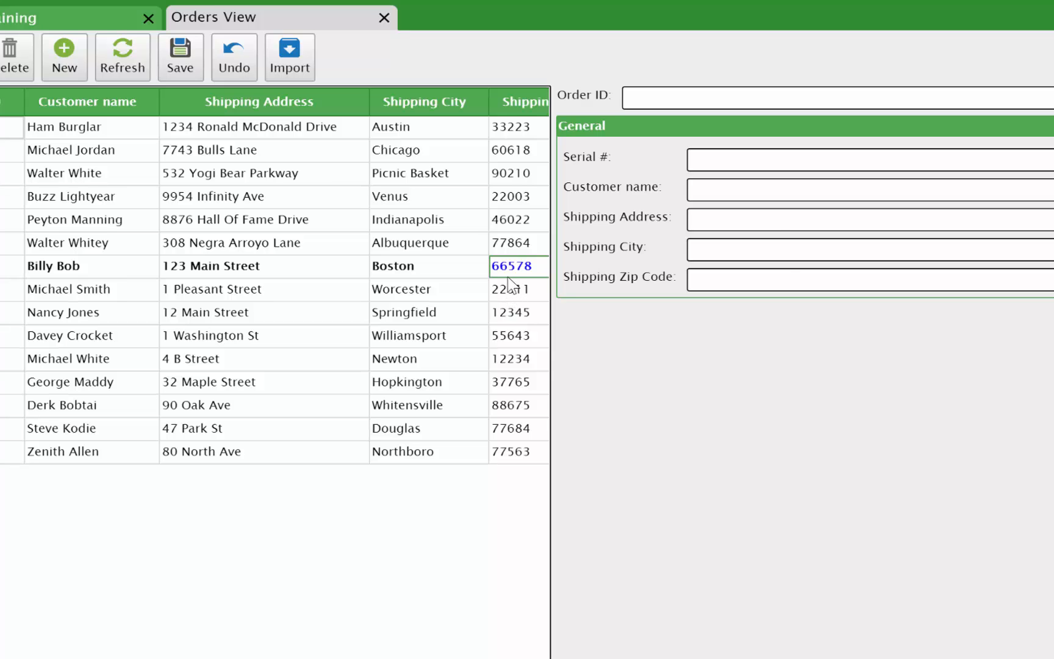
mouse_move(508, 294)
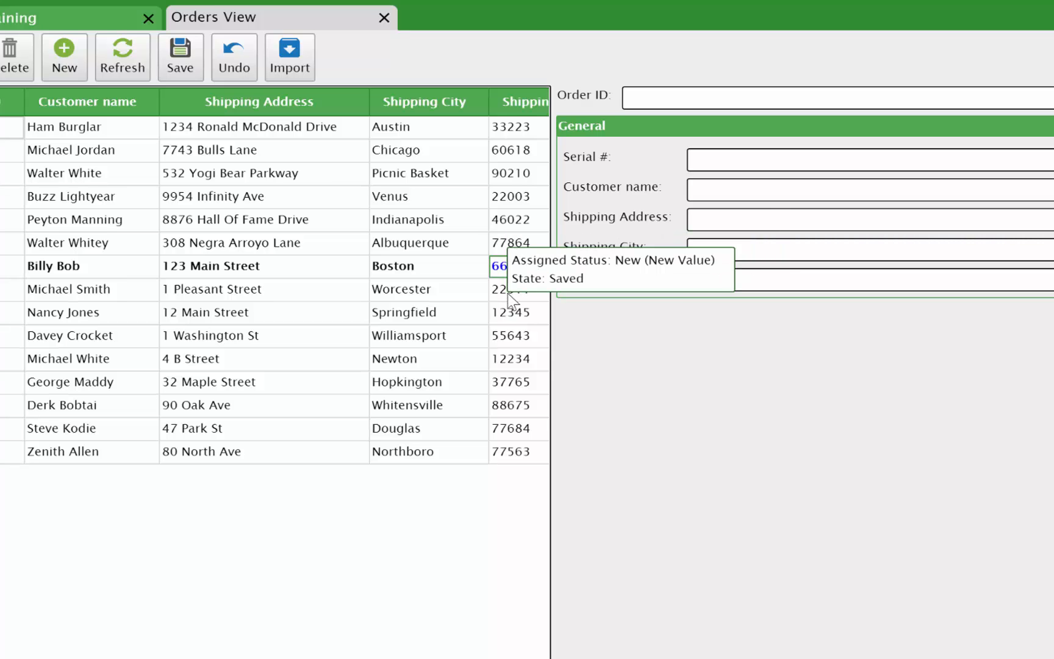